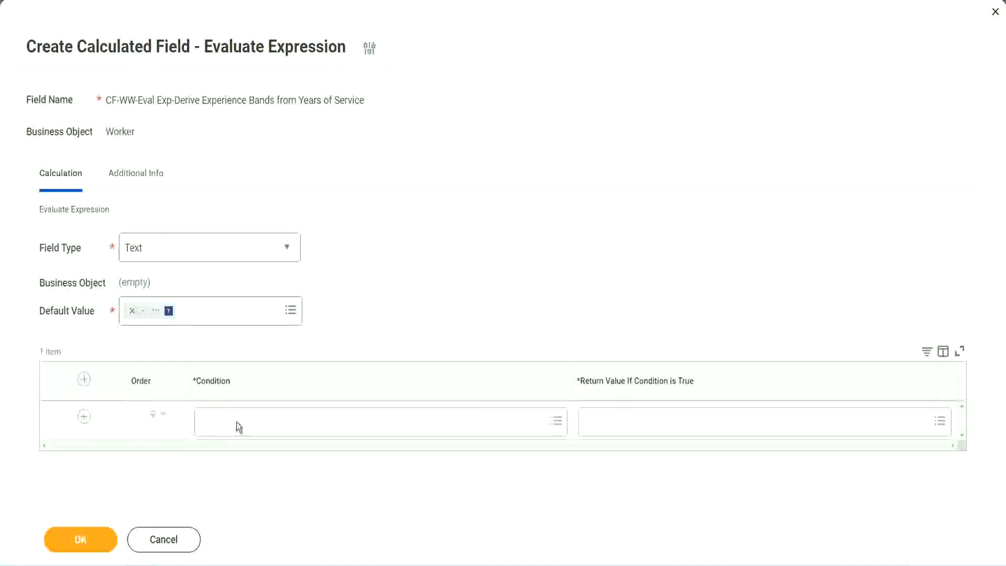
Switch to Notepad++ and copy the Field 1 name, CF-WW-TF-Length of Service between 0 and 7 years, from the notes.
click(237, 422)
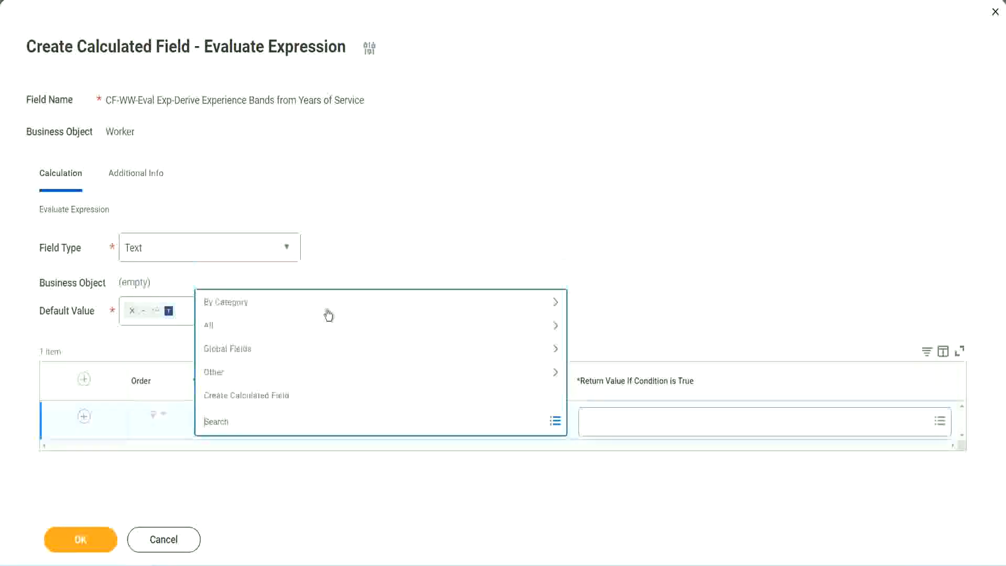
click(386, 239)
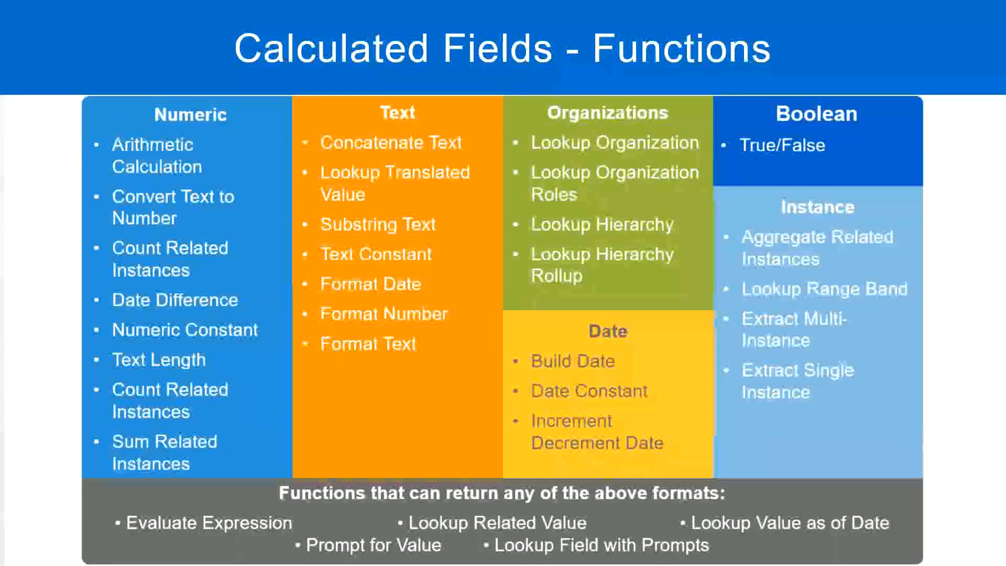
key(alt+Tab)
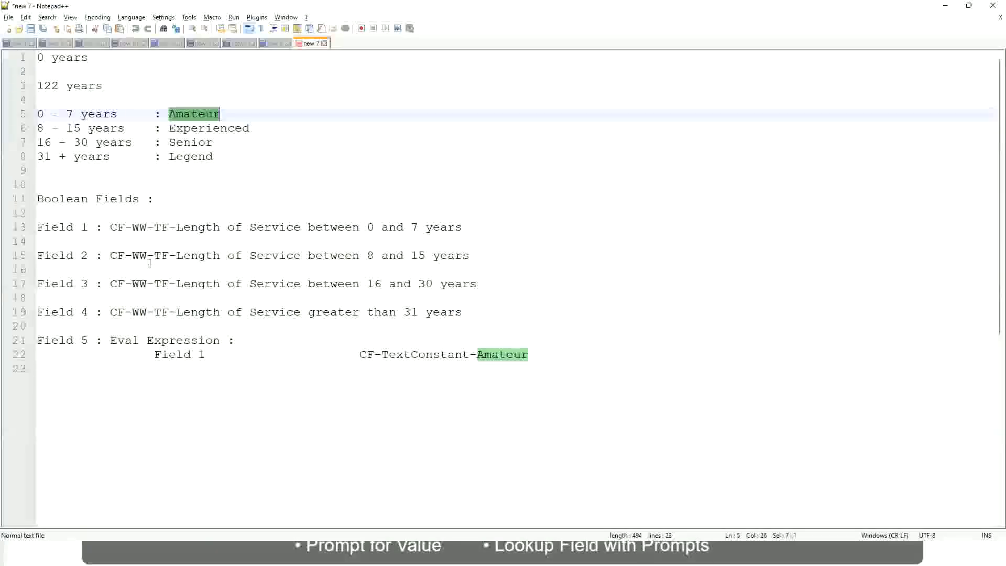
drag(109, 227, 463, 232)
key(ctrl+c)
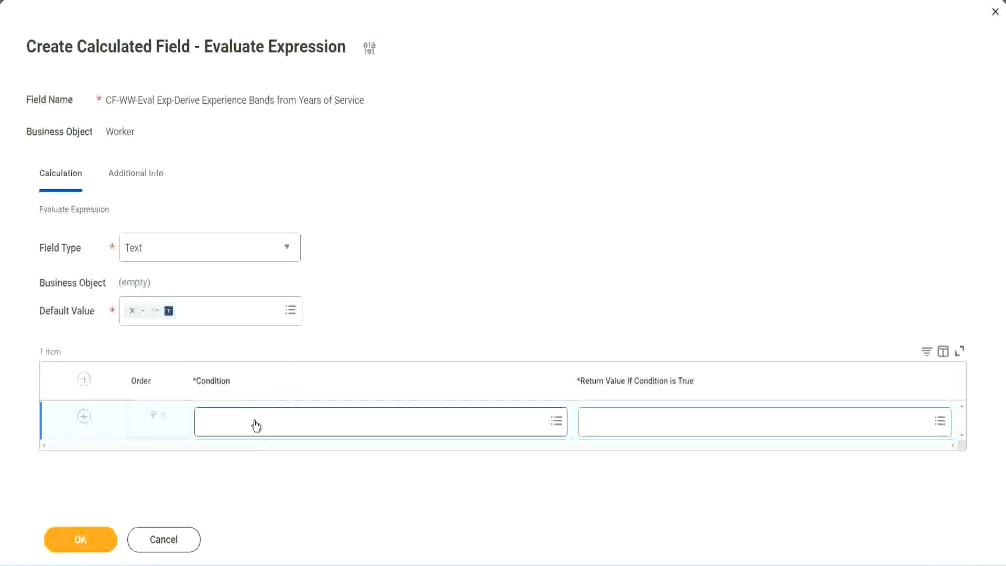
Return to the Evaluate Expression form and set the first row's condition to CF-WW-TF-Length of Service between 0 and 7 years.
click(256, 425)
key(ctrl+v)
key(Return)
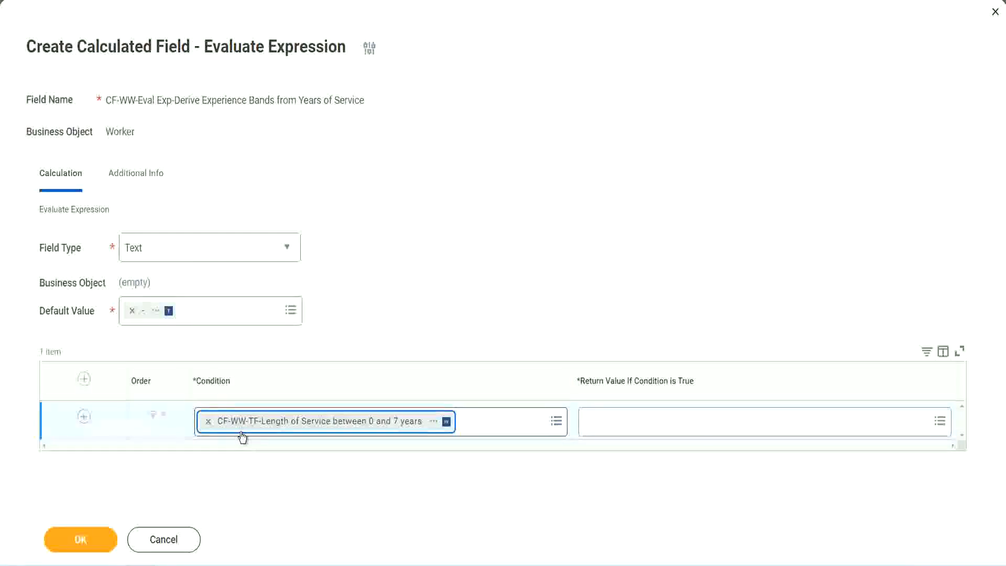
click(466, 291)
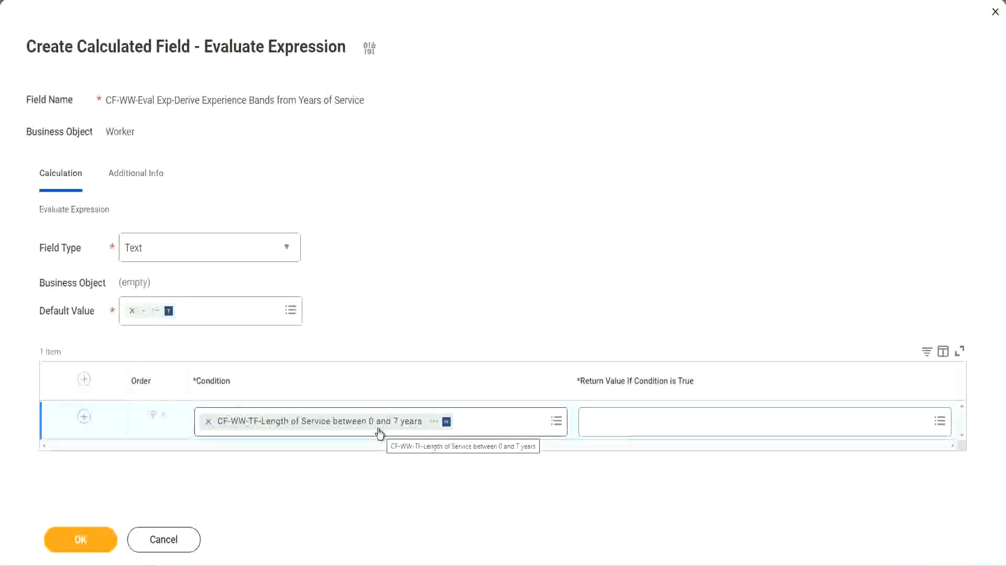
click(655, 430)
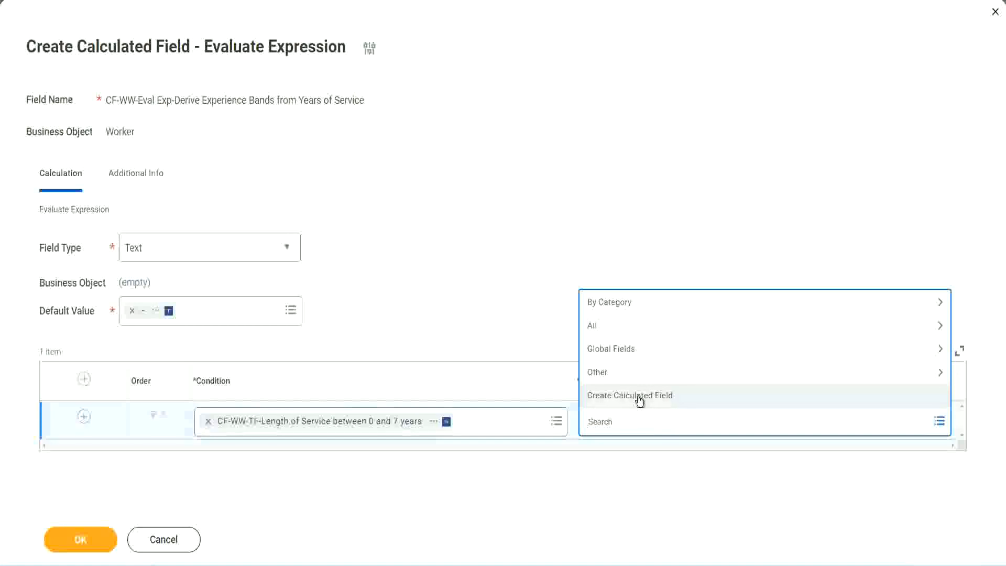
click(583, 261)
click(607, 424)
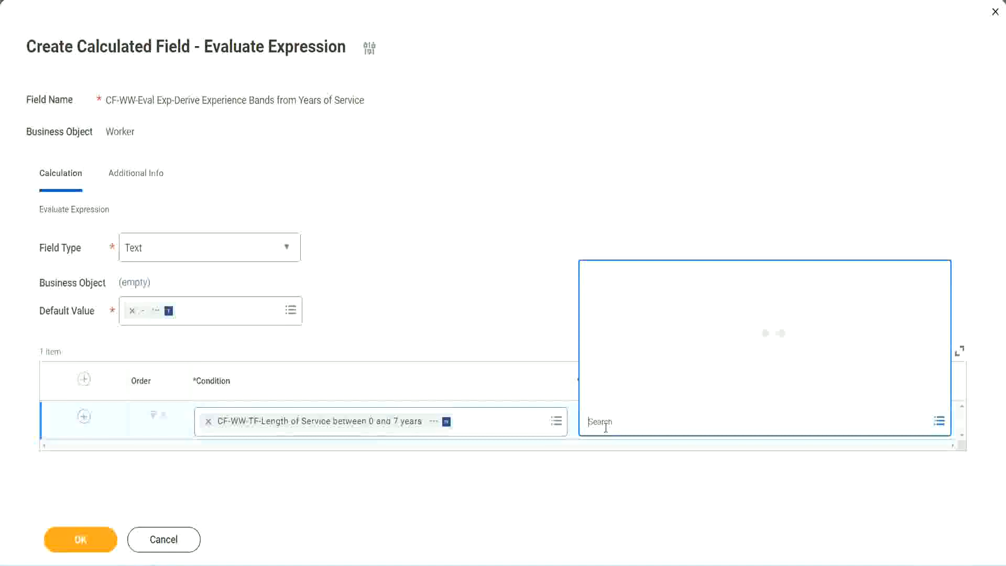
text(Amaterue)
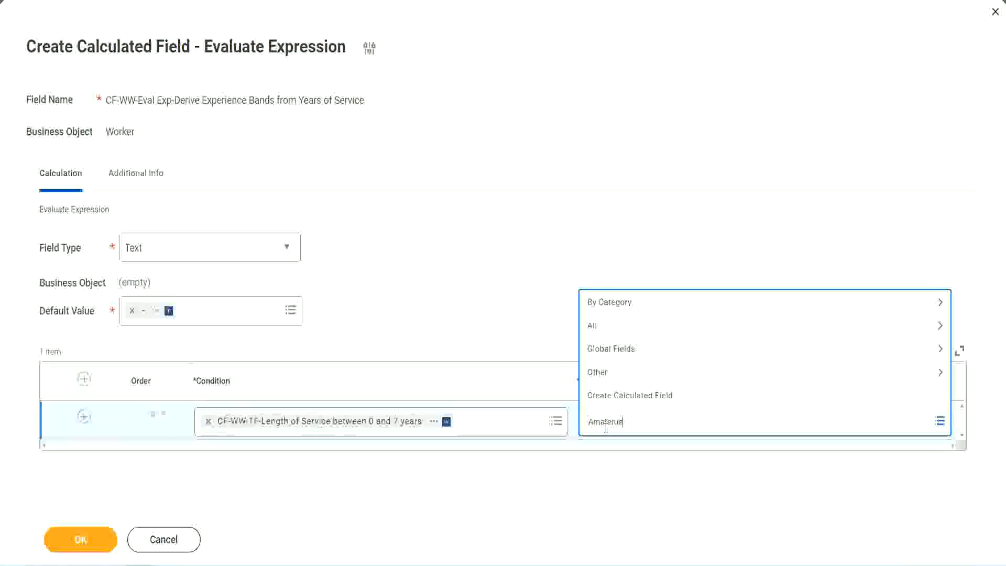
click(508, 304)
click(634, 426)
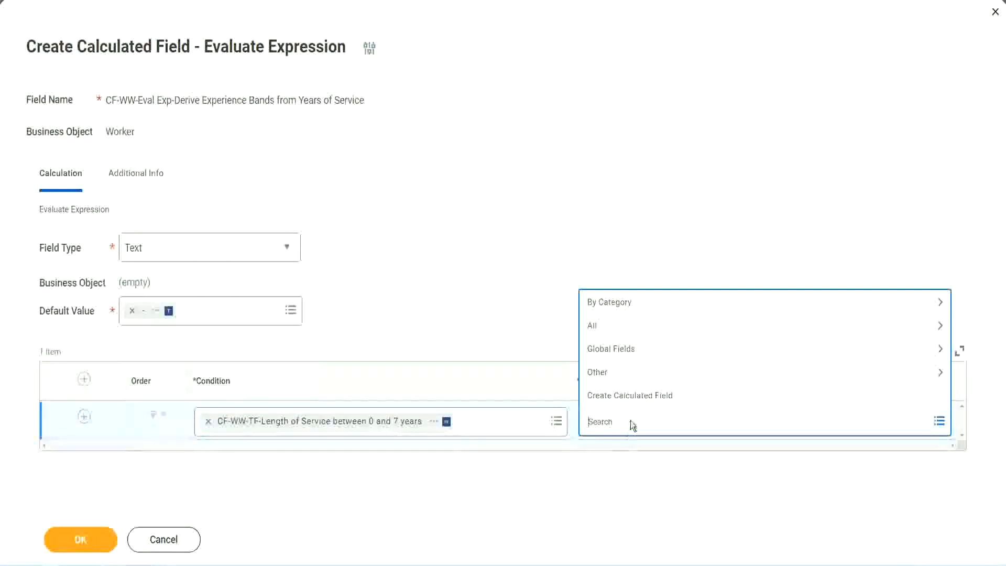
click(507, 305)
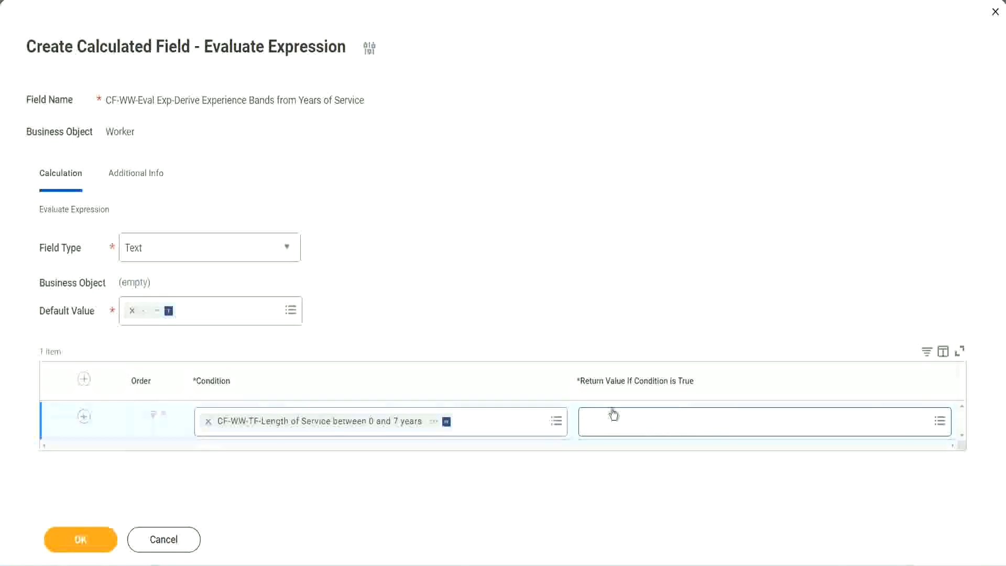
Start a new calculated field for the first row's return value and name it CF-WW-TC-Amateur.
click(652, 421)
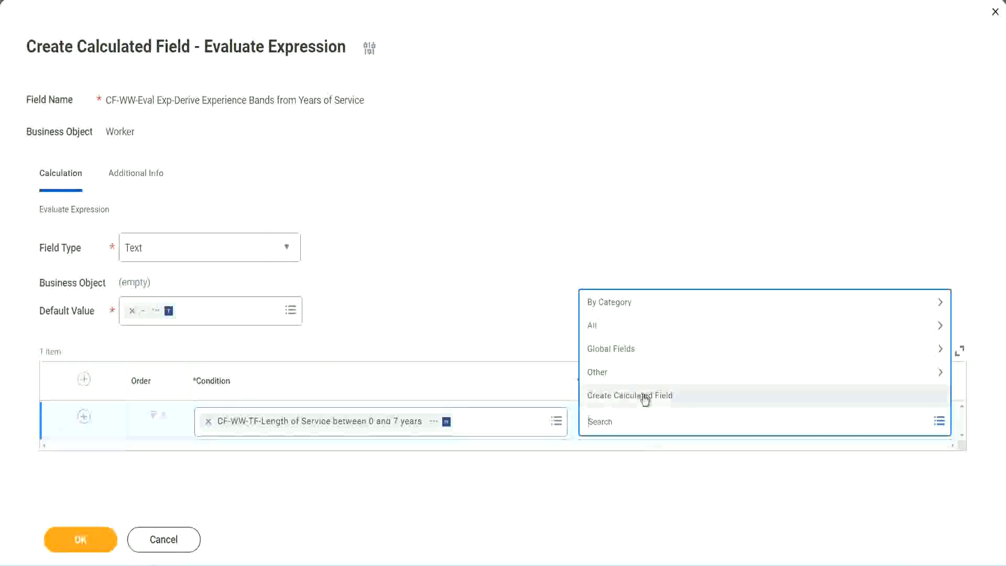
click(643, 397)
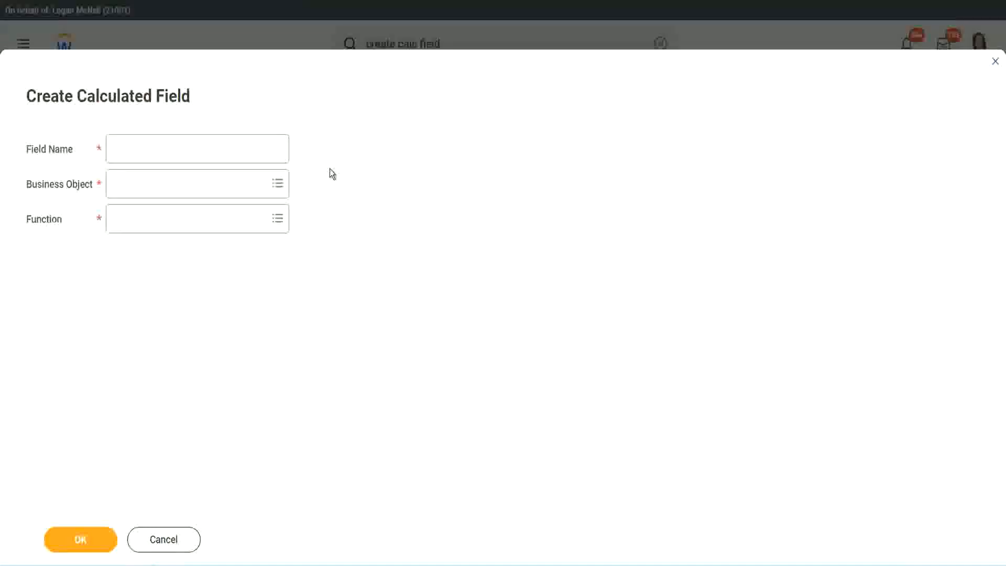
click(124, 150)
text(CF)
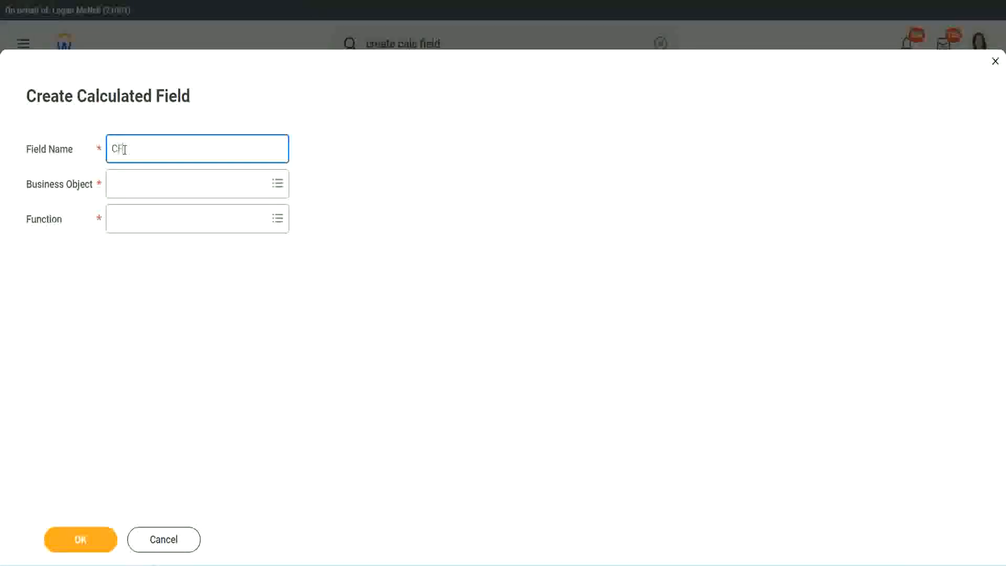
text(_TC)
text(Am)
text(ateur)
click(124, 149)
text(WW-)
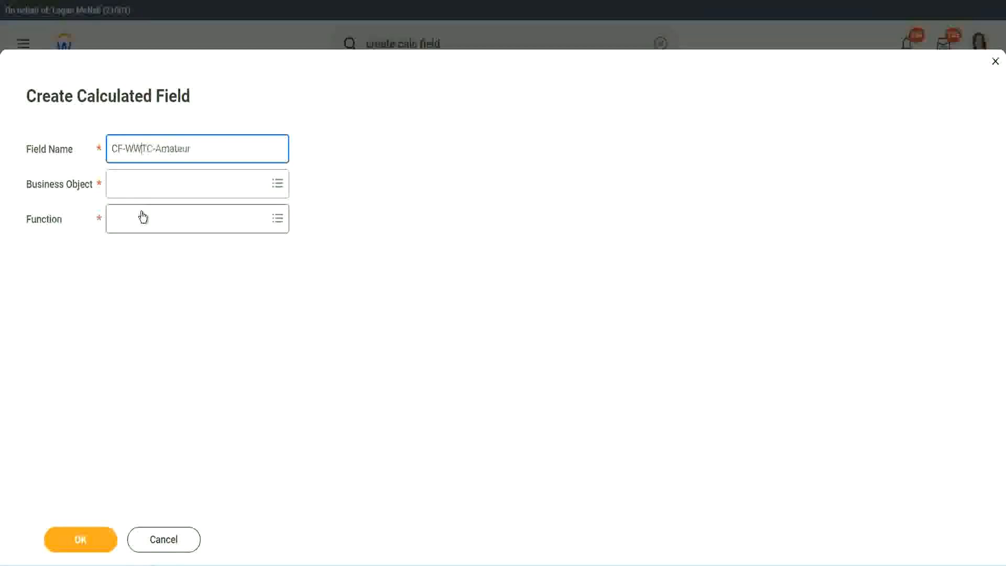
Set the new calculated field's business object to Global.
click(143, 184)
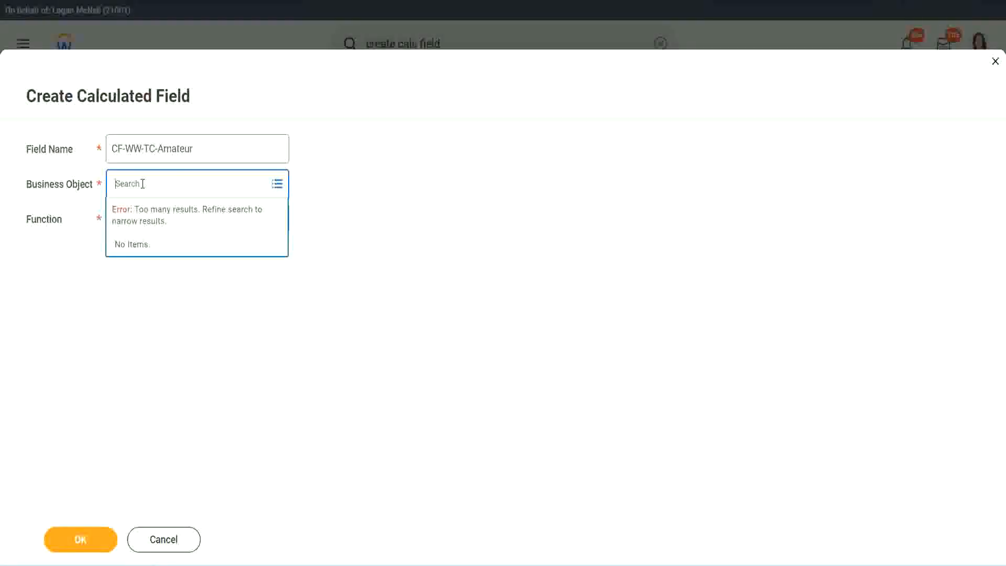
text(worker)
key(BackSpace)
key(BackSpace)
text(global)
key(Return)
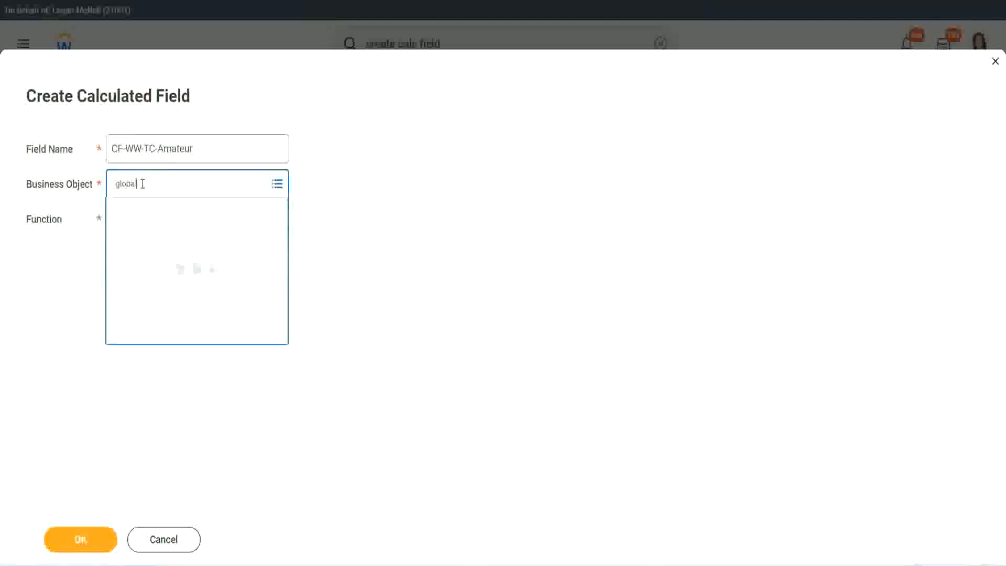
click(159, 251)
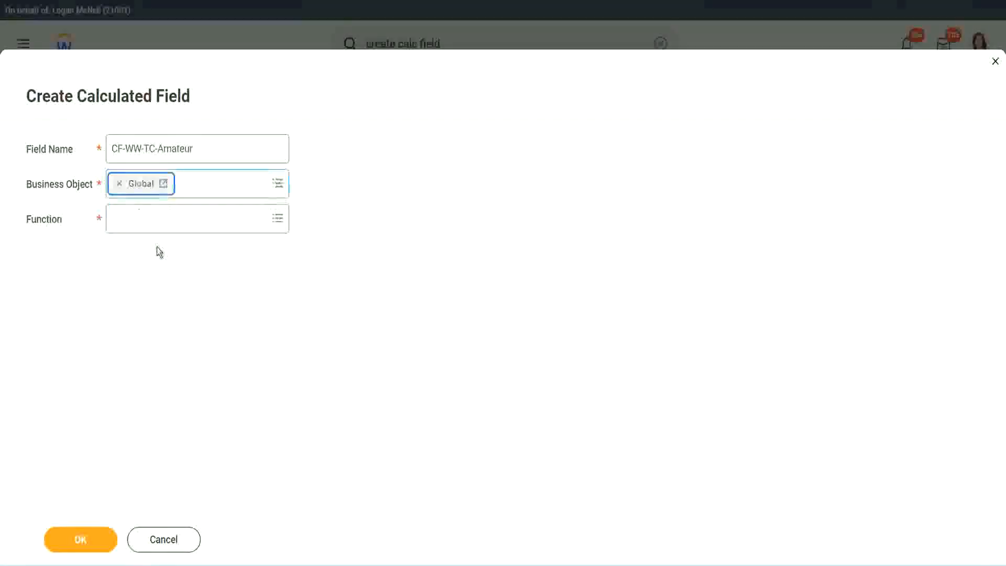
Copy the word Amateur from the new calculated field's name.
drag(262, 147, 34, 98)
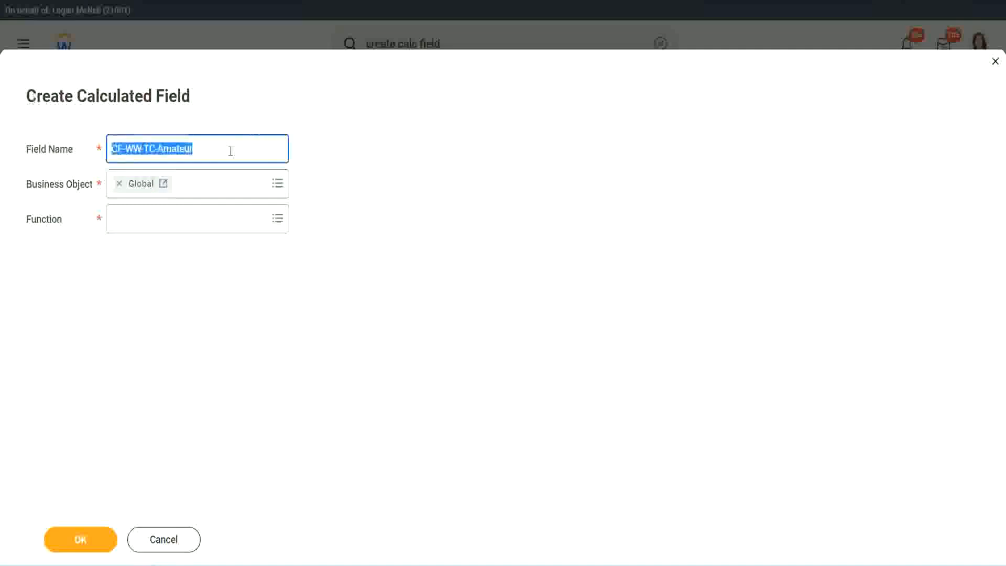
click(281, 153)
double_click(198, 147)
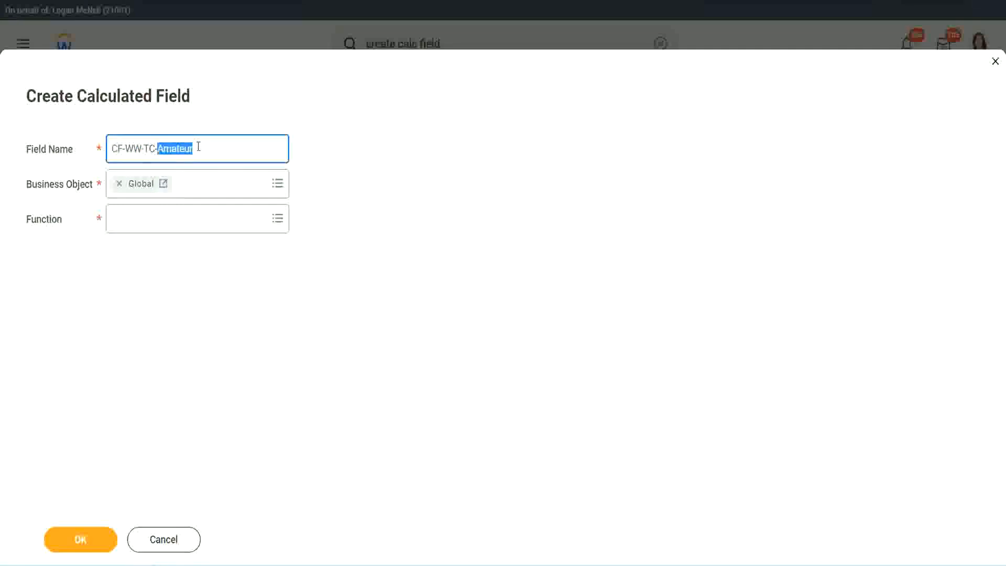
click(209, 147)
double_click(188, 151)
key(ctrl+c)
Choose Text Constant as the new field's function and continue to its calculation settings.
click(138, 218)
text(text const)
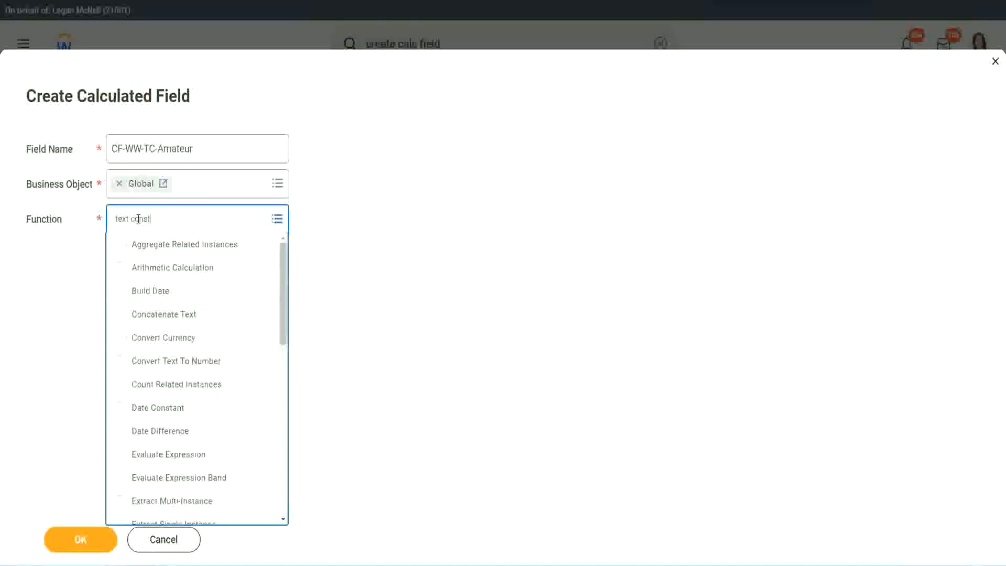
key(Return)
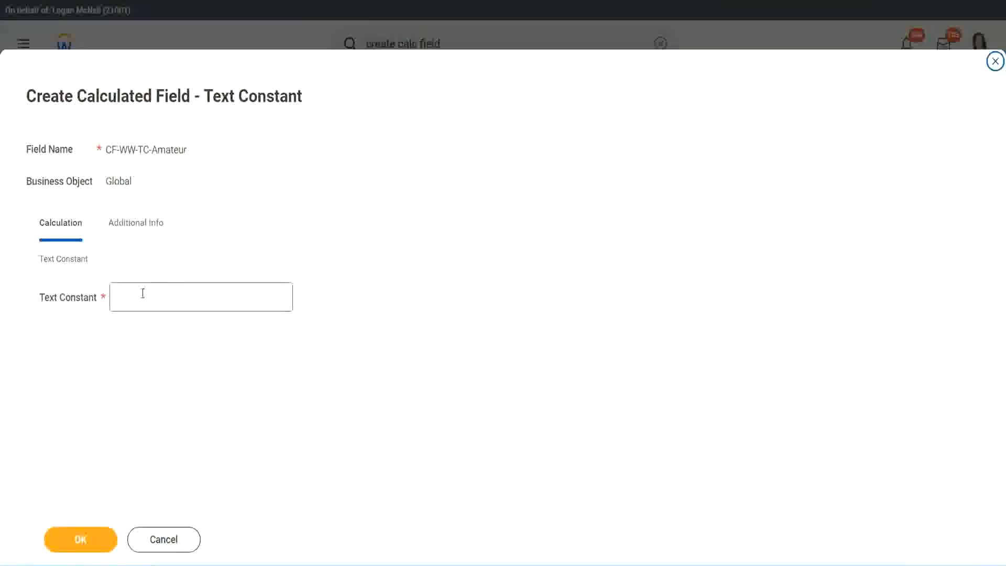
Set the text constant to the copied word Amateur and save the calculated field.
click(162, 294)
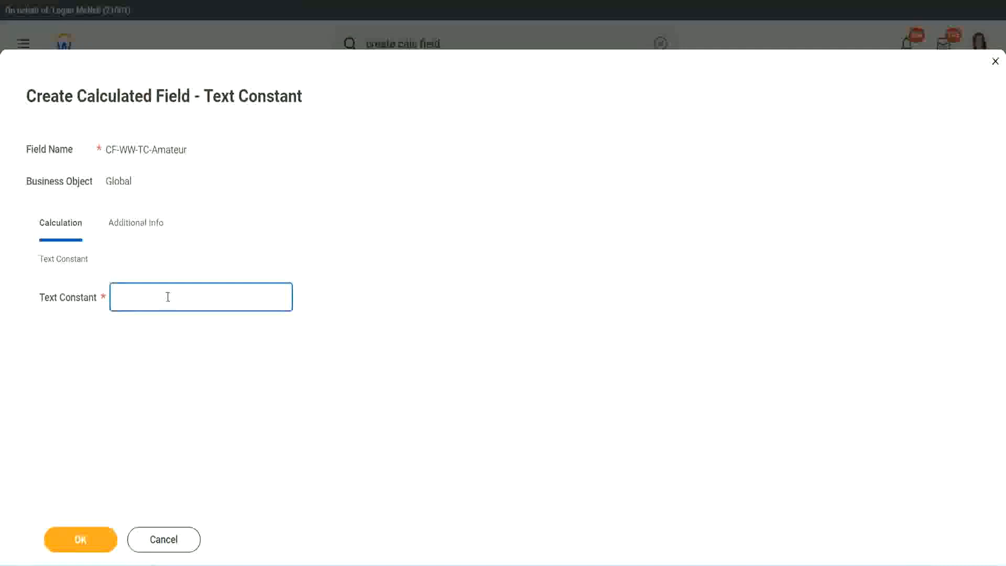
key(ctrl+v)
click(79, 539)
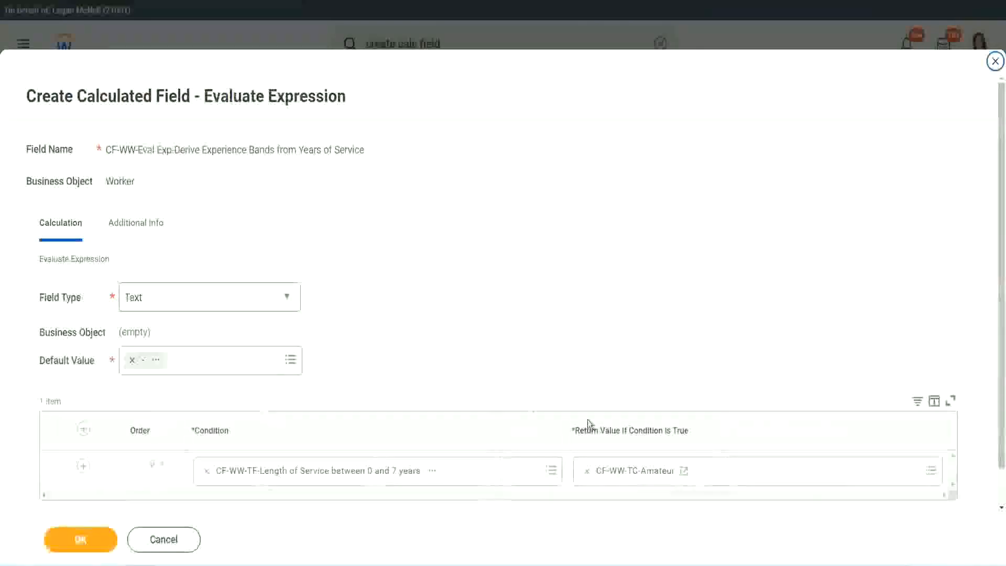
right_click(625, 475)
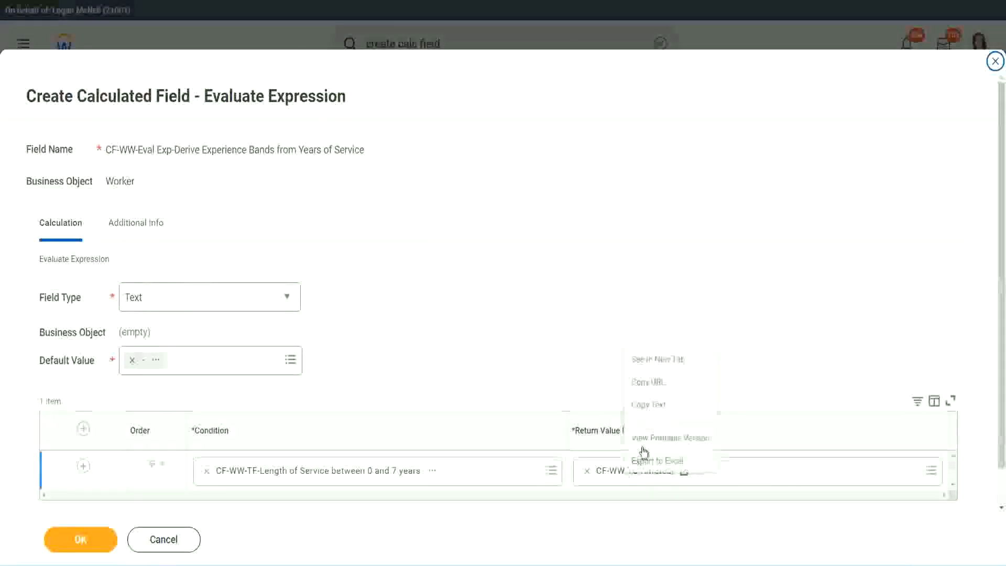
click(579, 431)
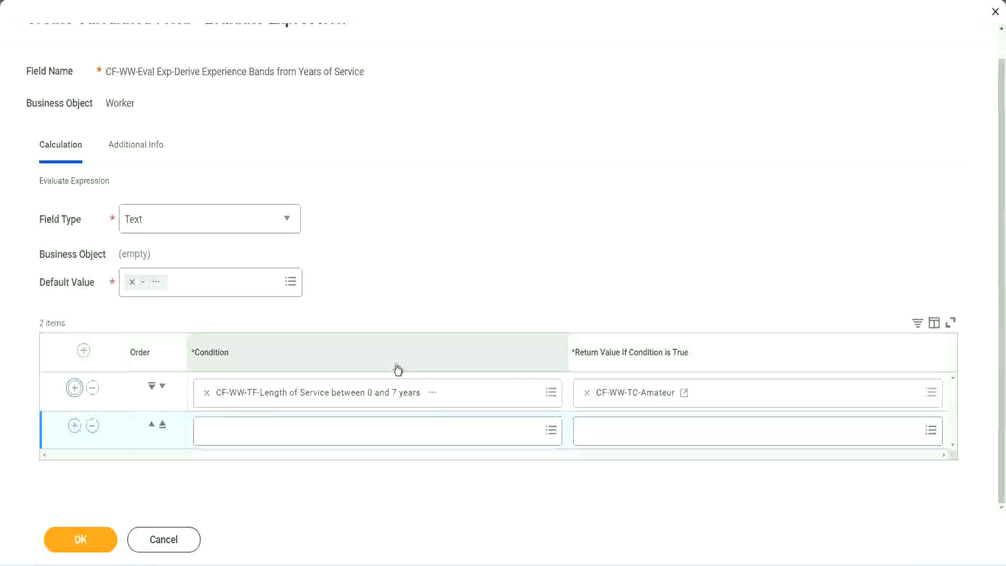
Add empty rows to the condition table until it has four rows.
click(74, 425)
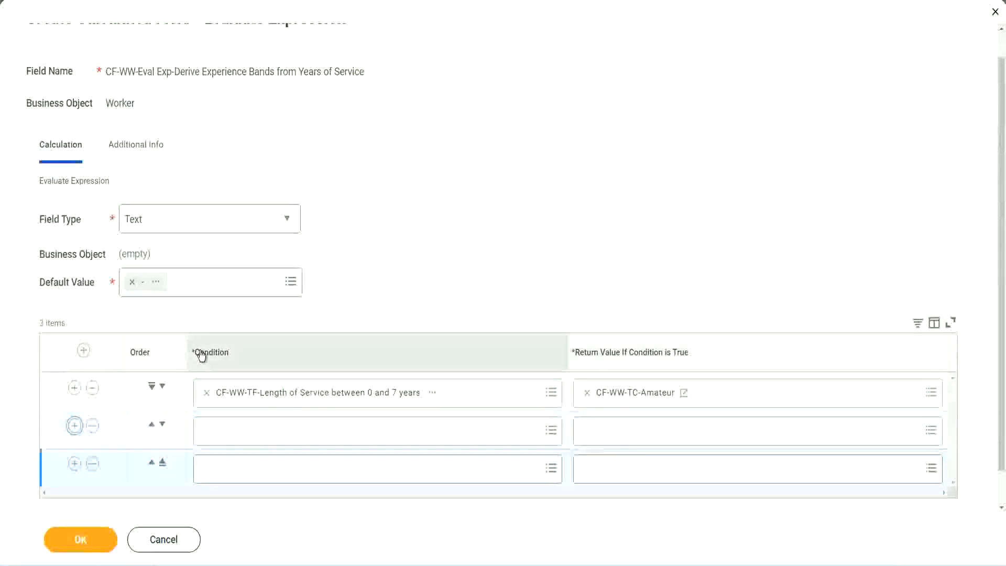
scroll(201, 355, down, 1)
click(74, 427)
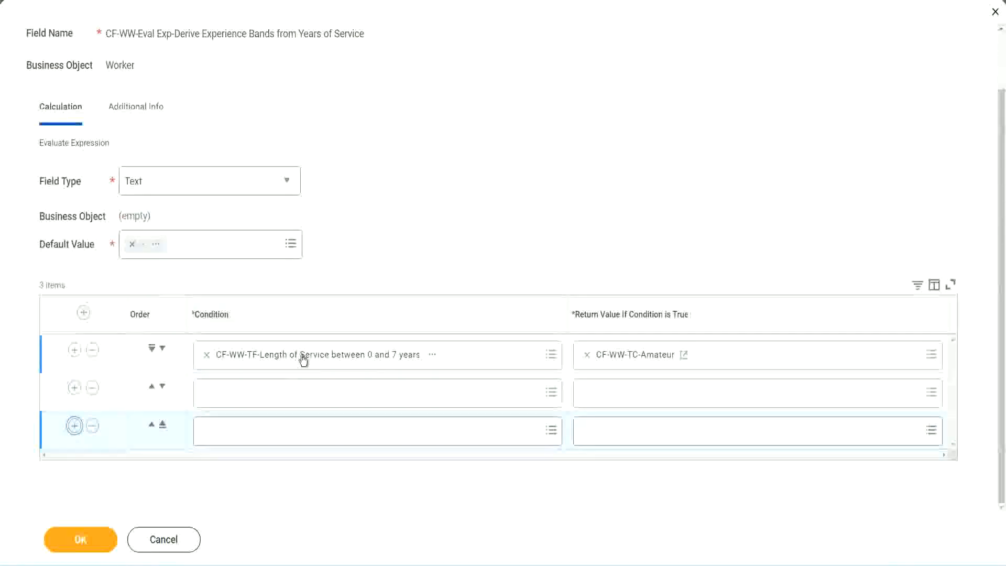
Search for cf-ww-tf and set the second row's condition to CF-WW-TF-Length of Service between 8 and 15 years.
click(248, 397)
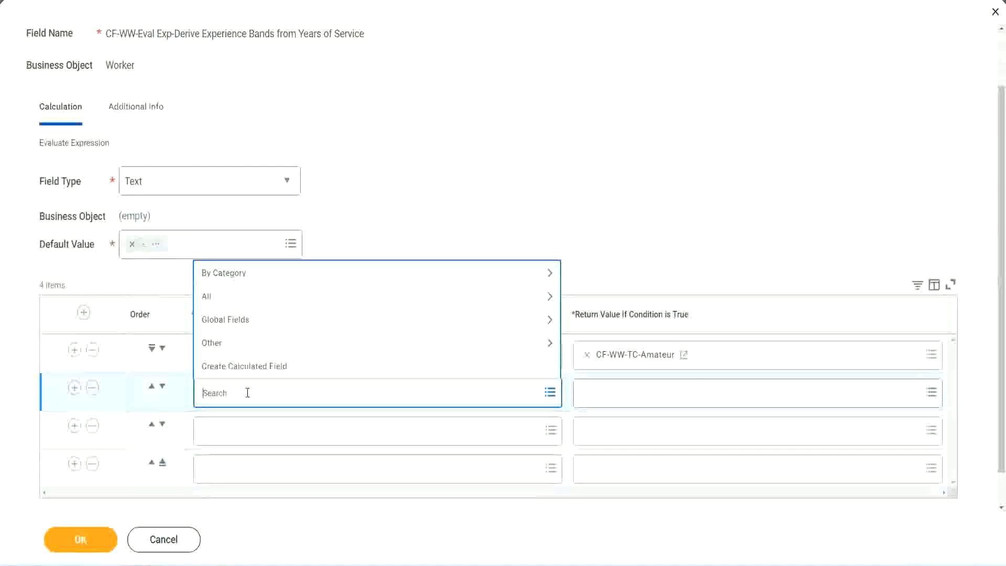
text(cf-ww)
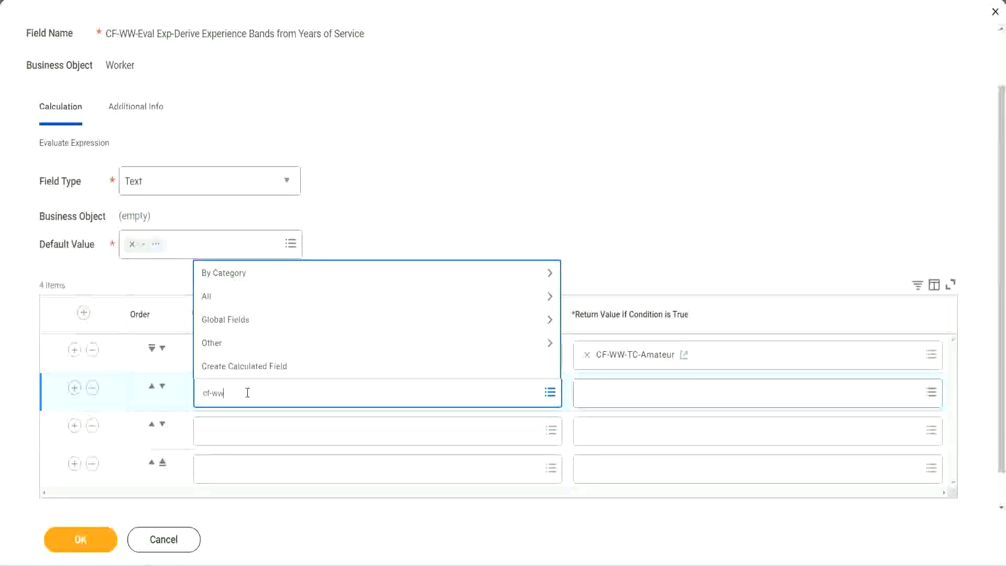
text(-tf)
key(Return)
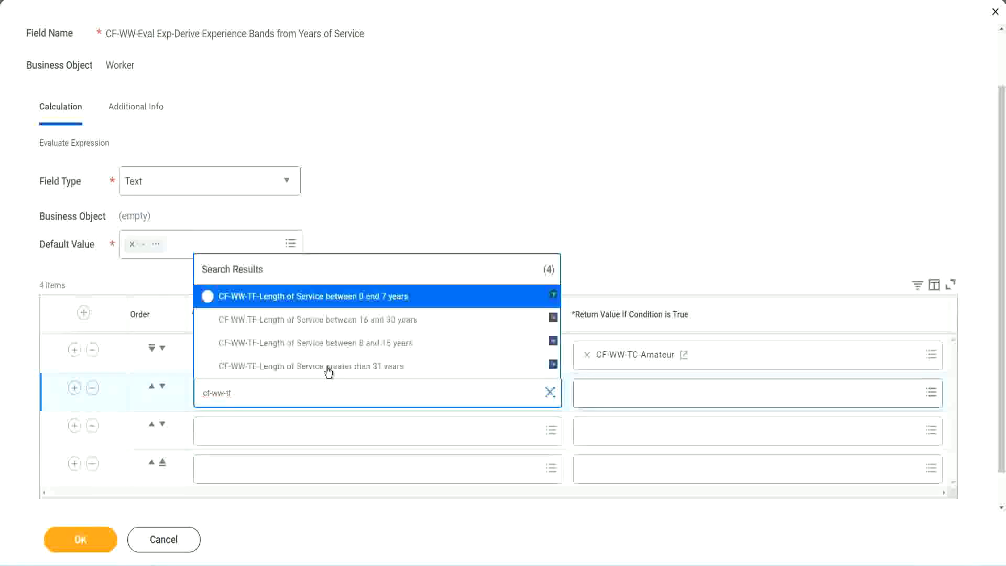
click(389, 345)
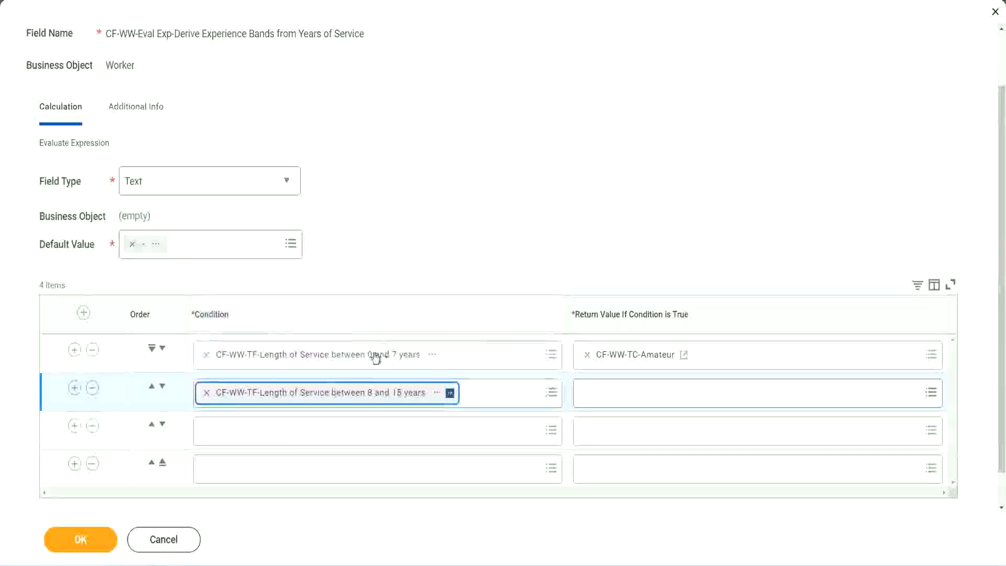
Search for cf-ww-tf and set the third row's condition to CF-WW-TF-Length of Service between 16 and 30 years.
click(254, 430)
text(cf)
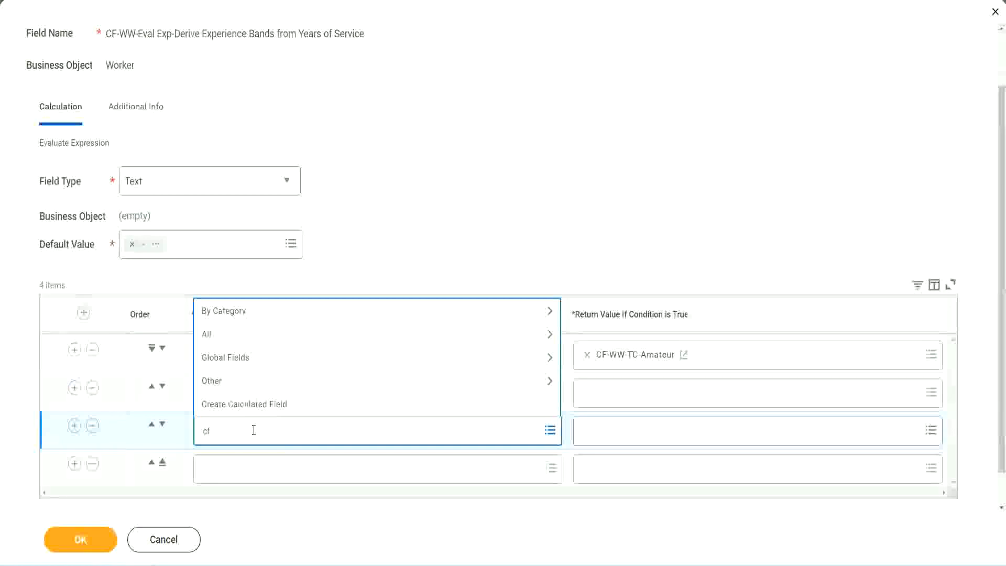
text(-ww-tf)
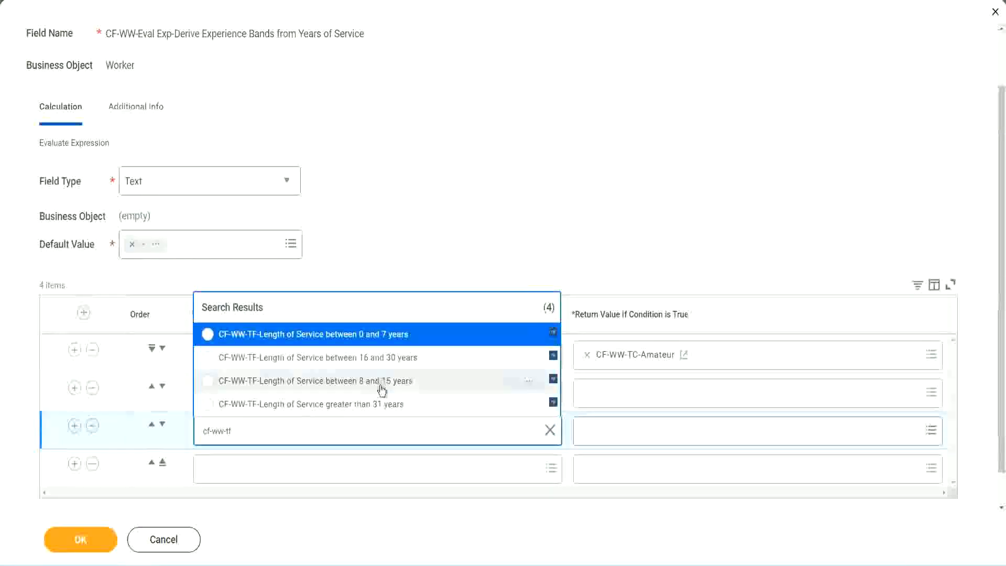
click(404, 361)
Search for cf-ww tf 31 and set the fourth row's condition to CF-WW-TF-Length of Service greater than 31 years.
click(238, 470)
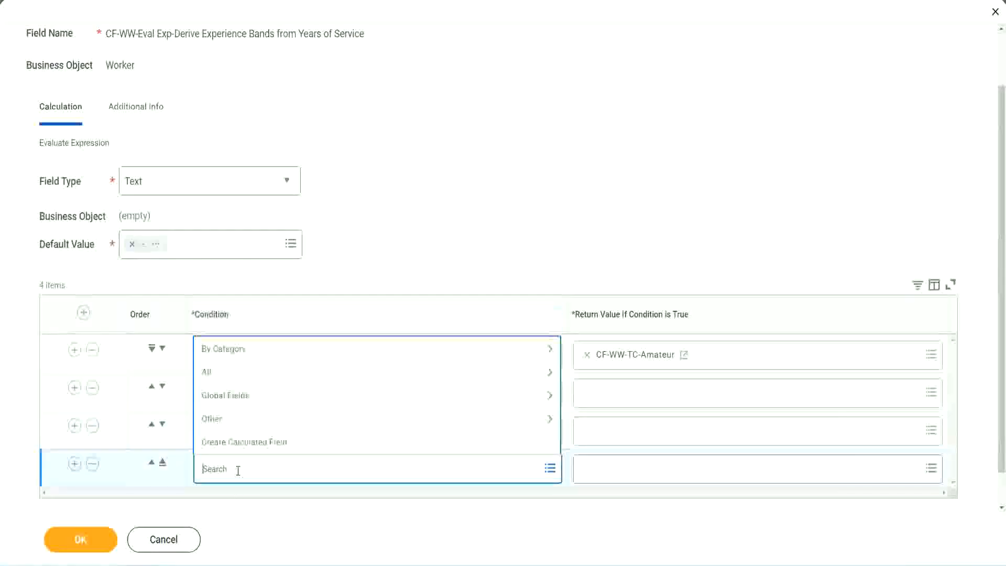
text(cf-ww)
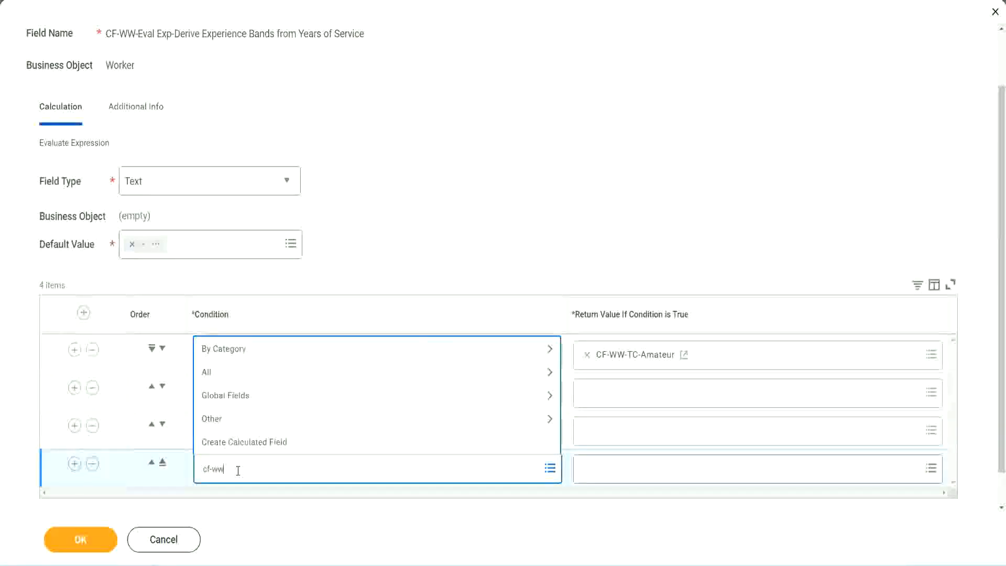
text( tf 31)
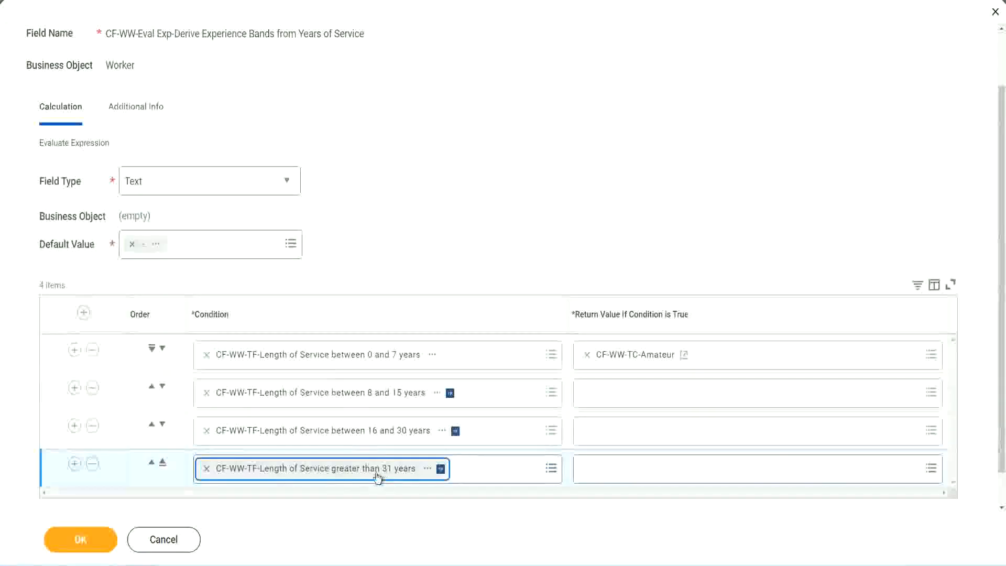
click(452, 219)
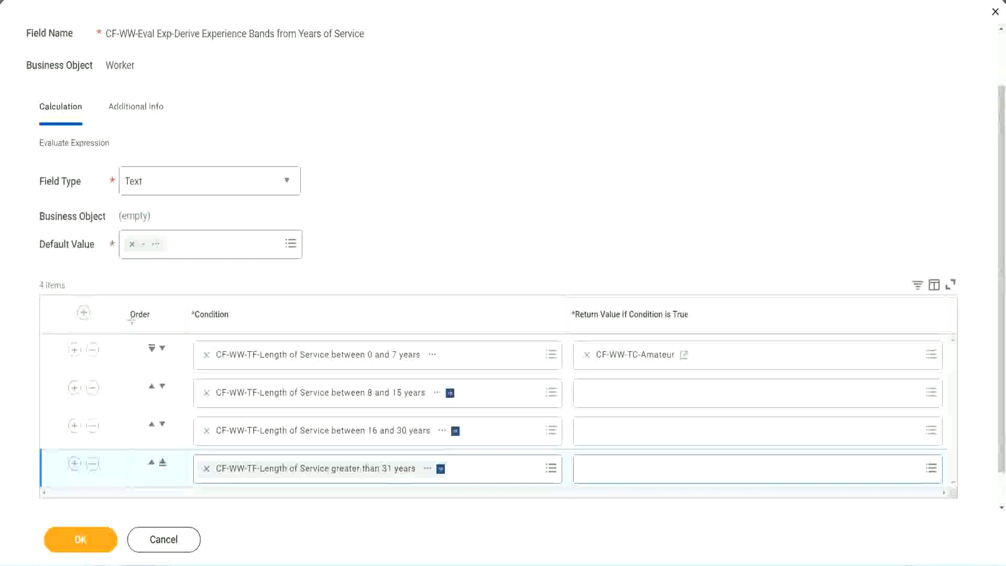
Try moving the 8 to 15 years condition above the 0 to 7 years condition, and move it back.
drag(113, 308, 112, 414)
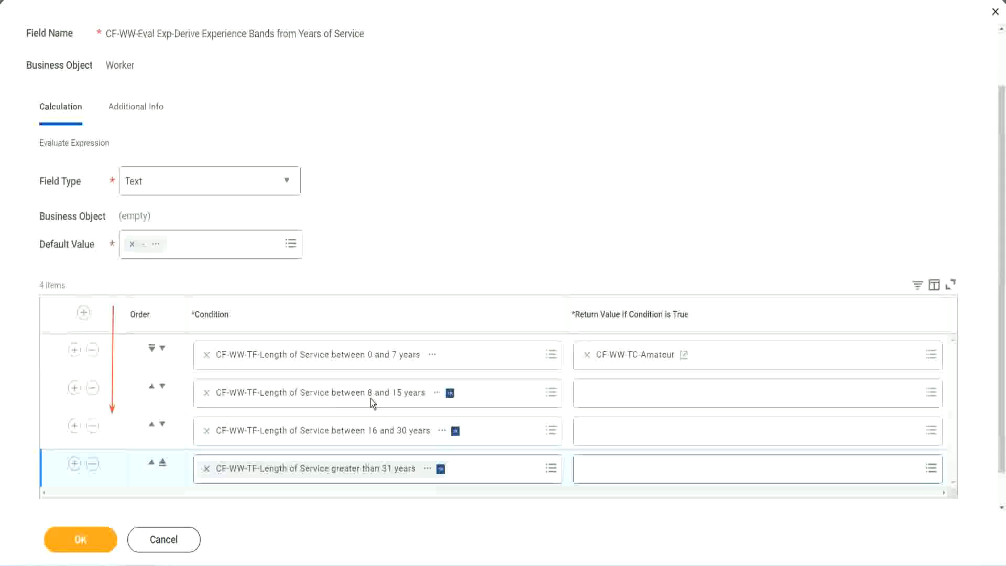
click(152, 388)
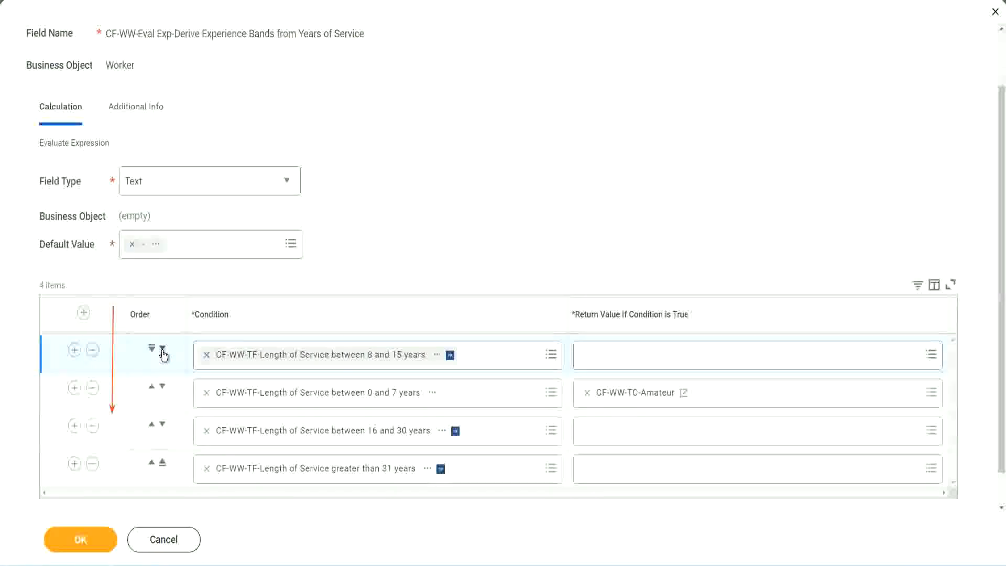
click(163, 348)
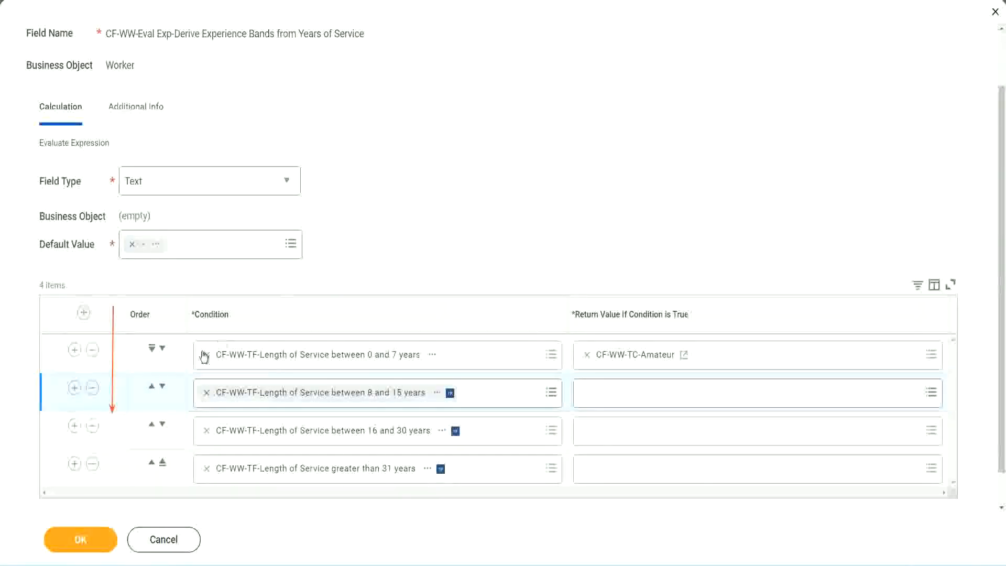
Swap the first two condition rows, copy the text of the CF-WW-TC-Amateur return value, and restore the row order.
click(152, 388)
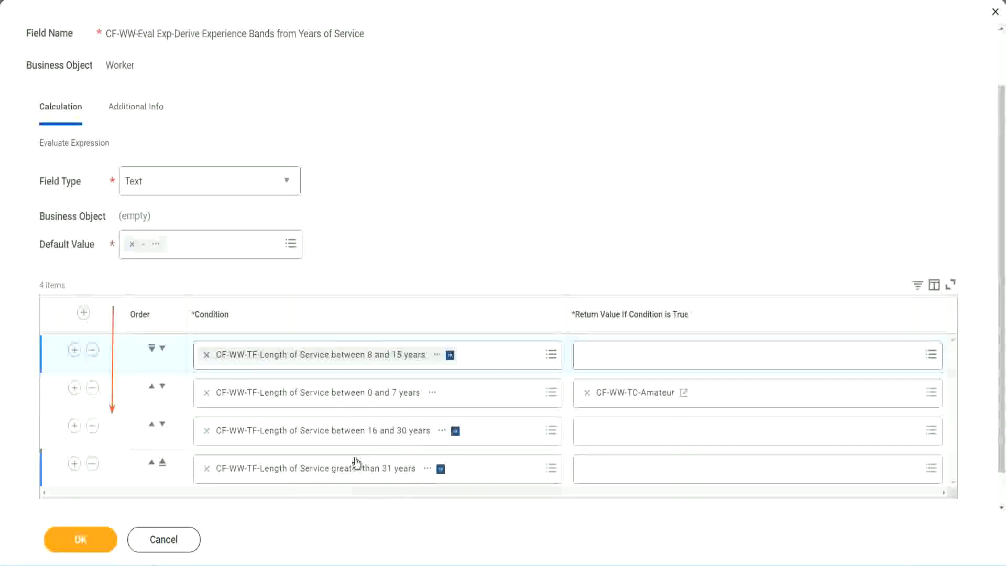
right_click(638, 401)
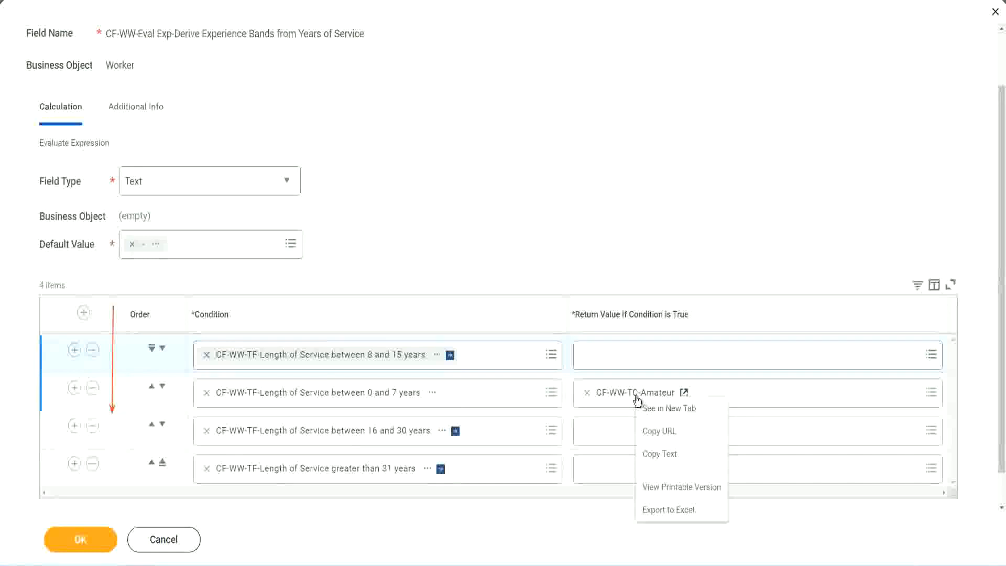
click(662, 455)
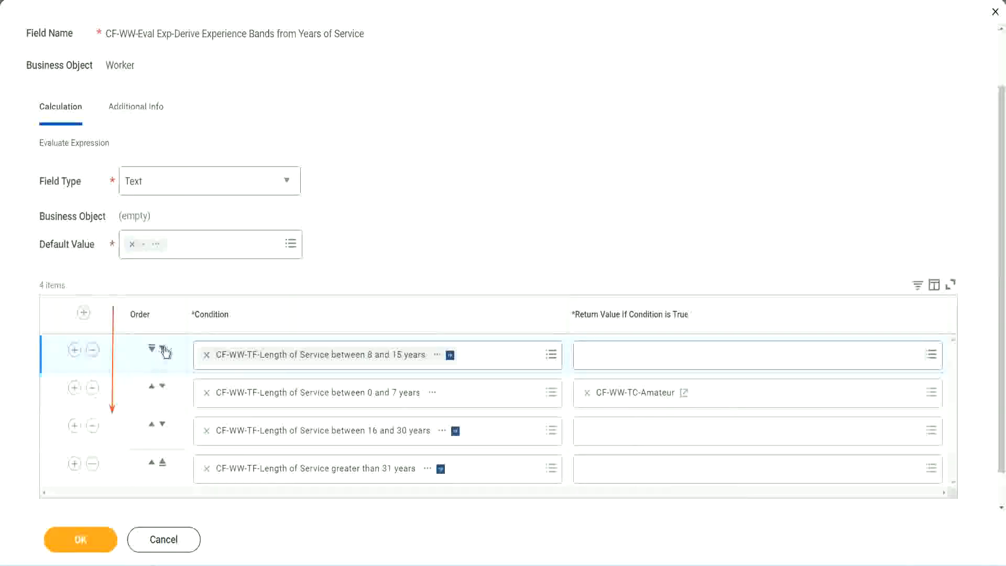
click(163, 348)
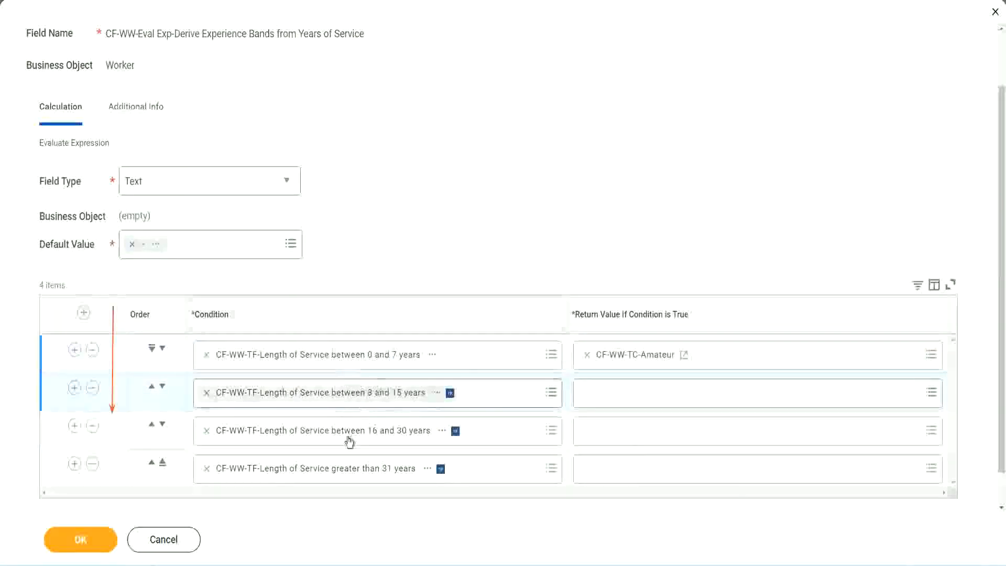
Create a calculated field named CF-WW-TC-Experienced for the second row's return value, with business object Global and function Text Constant.
click(583, 388)
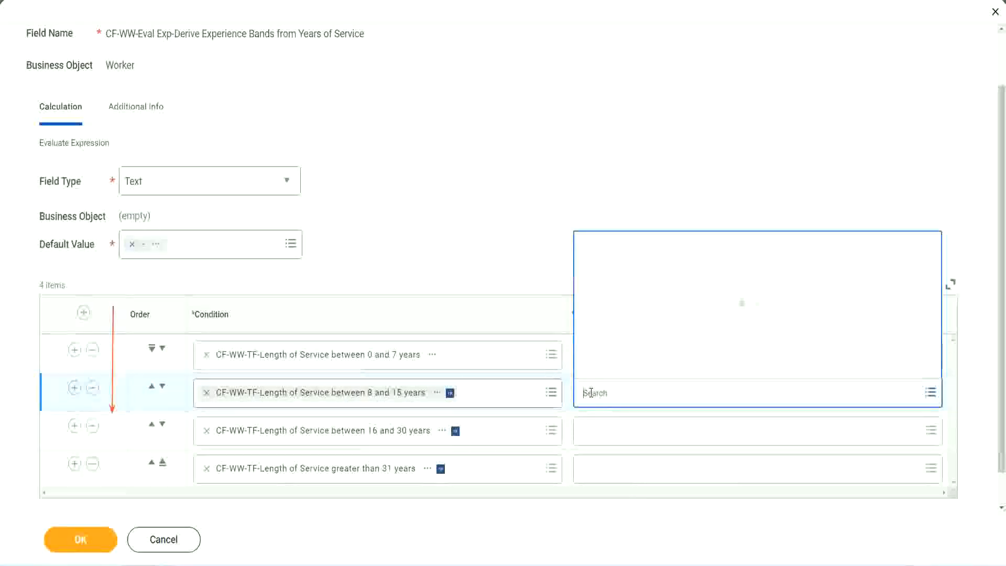
click(624, 368)
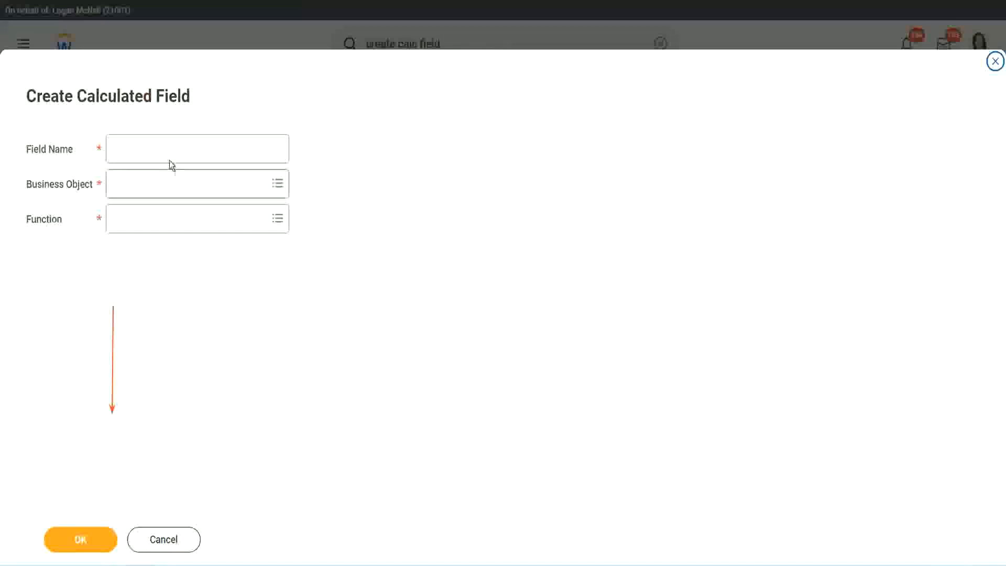
click(161, 148)
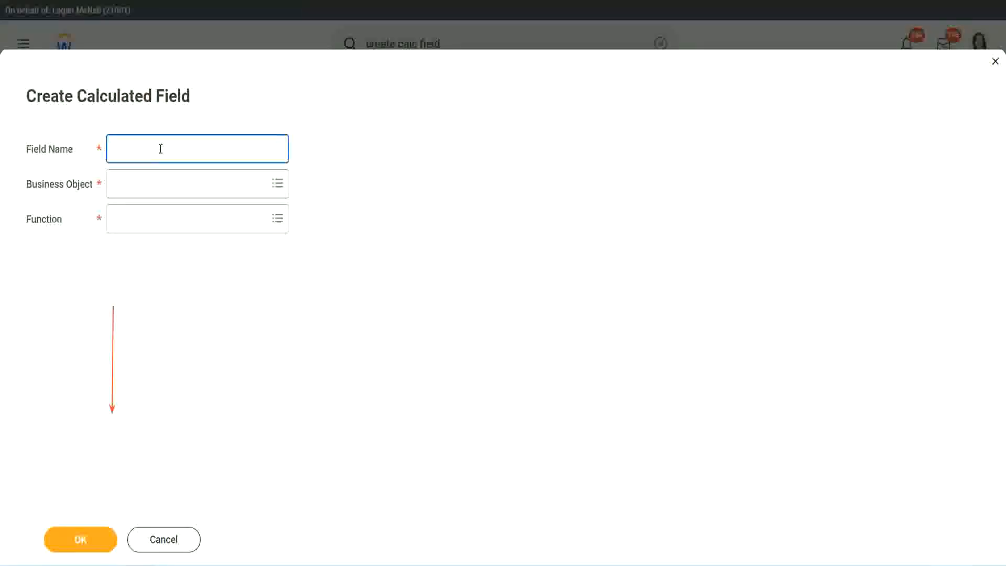
text(CF-WW-TC-Amateur)
double_click(172, 151)
text(Ex)
text(per)
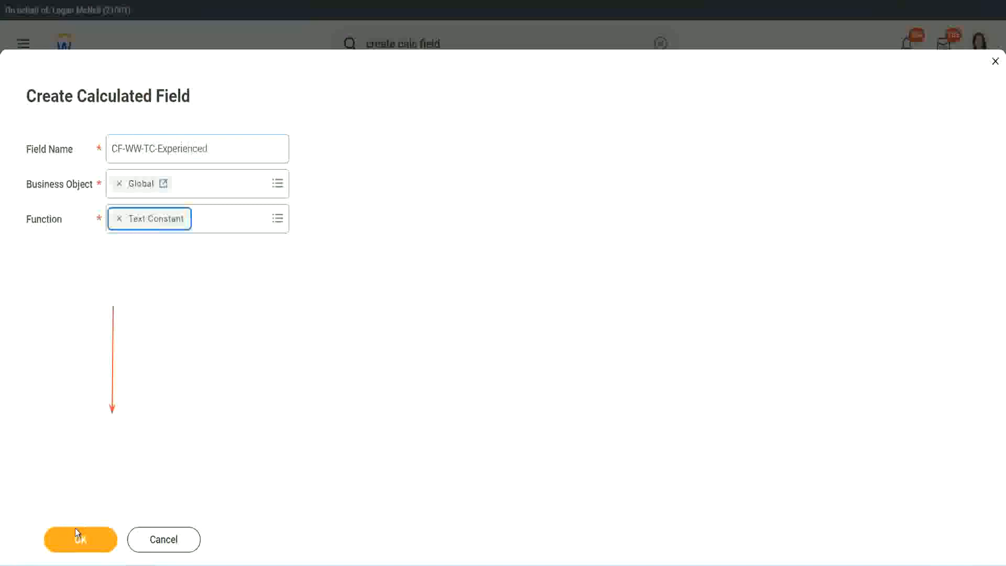
click(76, 530)
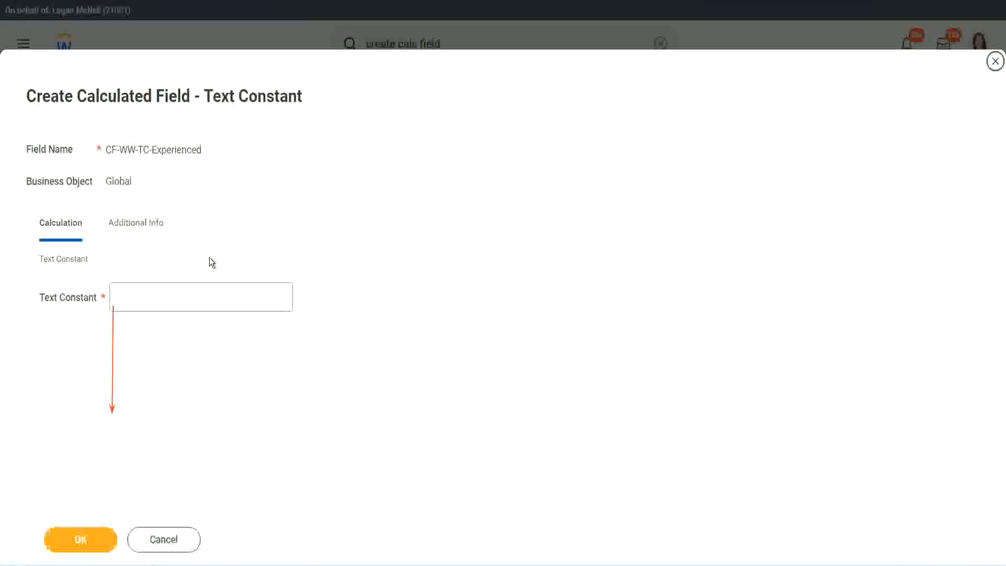
Fill in the text constant value of CF-WW-TC-Experienced and save the calculated field.
click(156, 297)
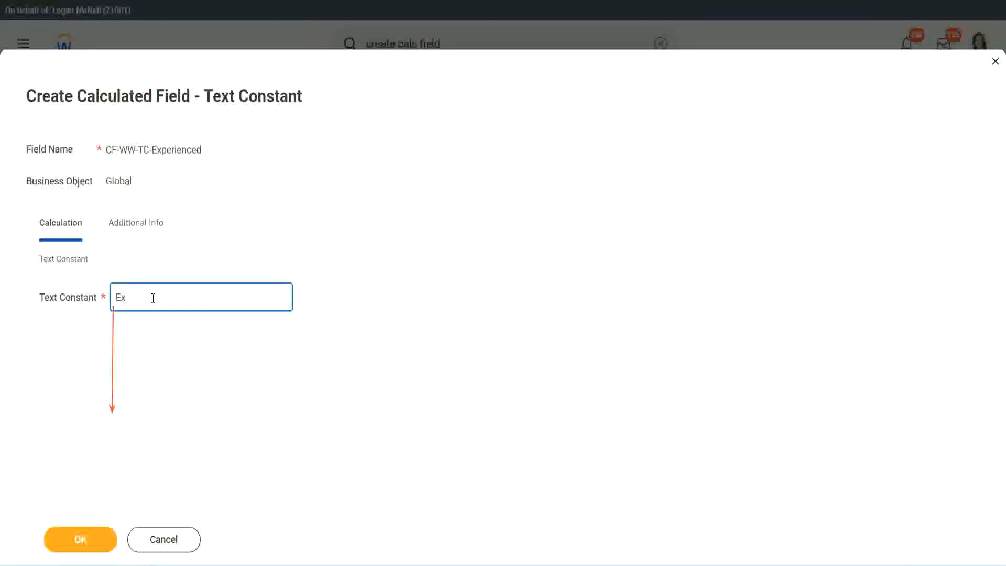
click(83, 539)
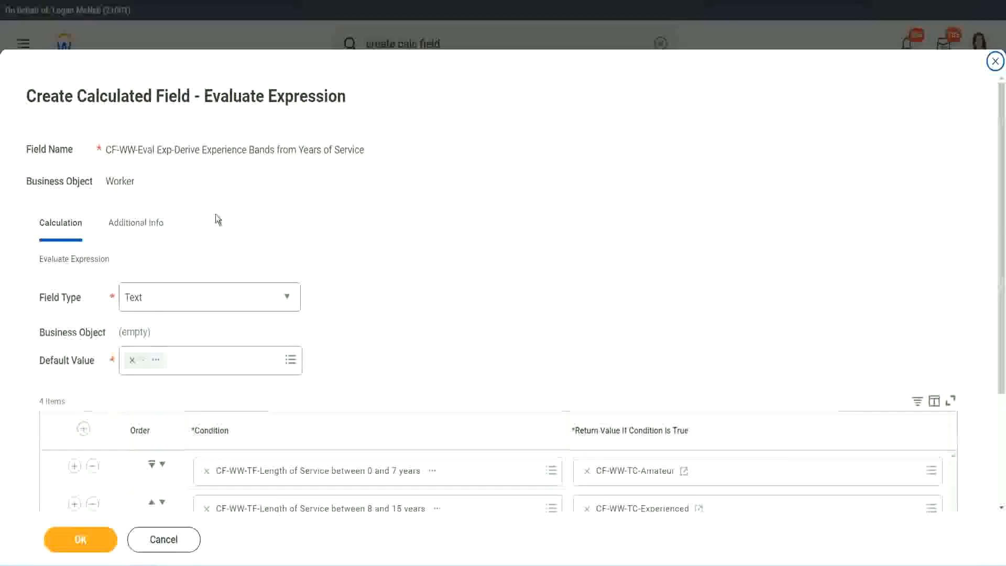
Start a new calculated field for the third row's return value and enter the copied CF-WW-TC-Amateur as its field name.
scroll(465, 273, down, 3)
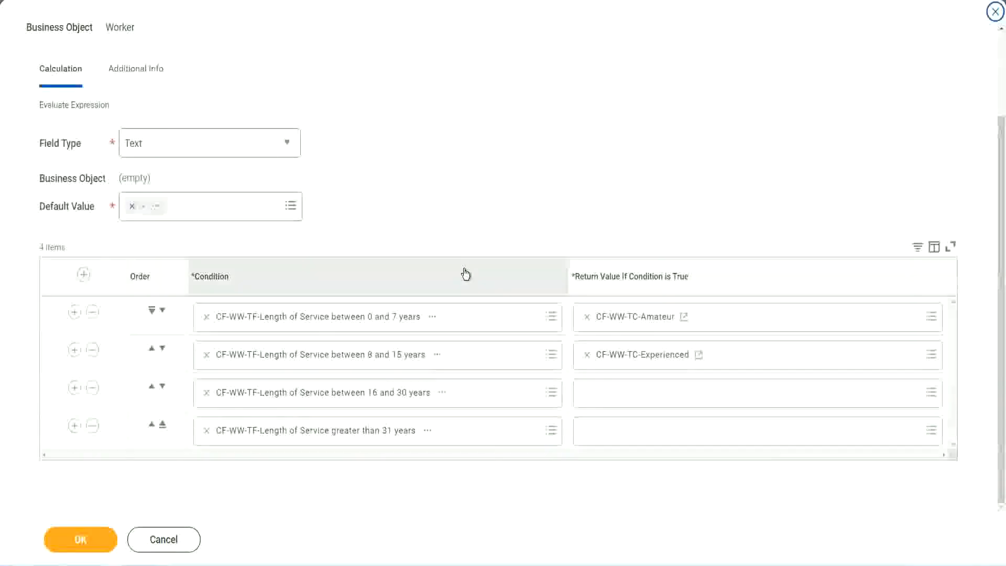
click(627, 395)
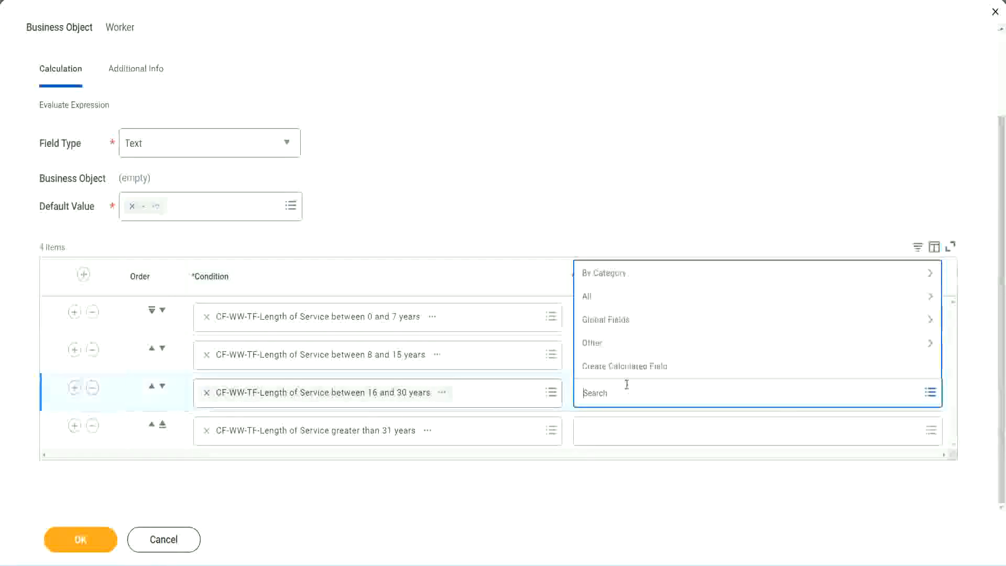
click(631, 367)
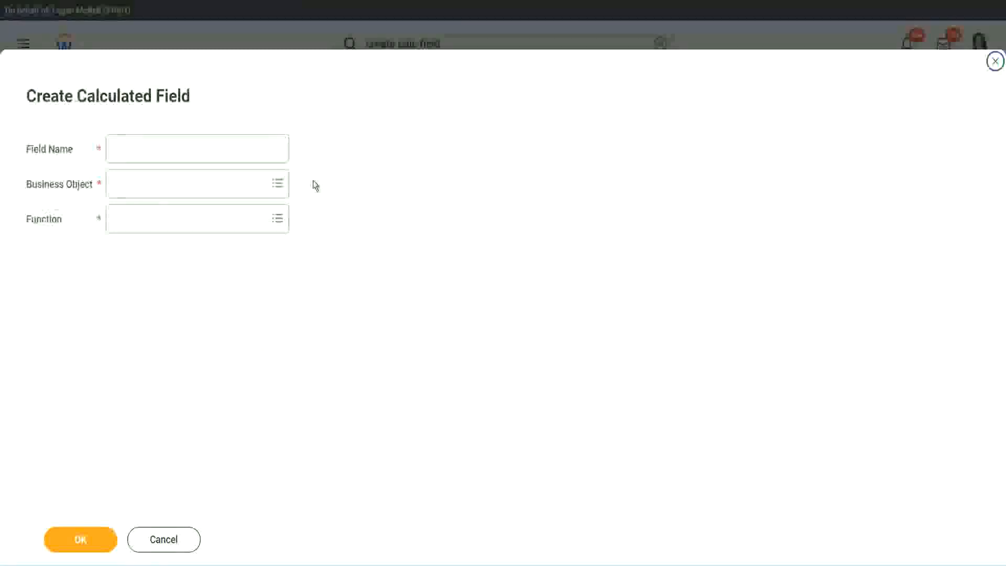
click(213, 148)
text(CF-WW-TC-Amateur)
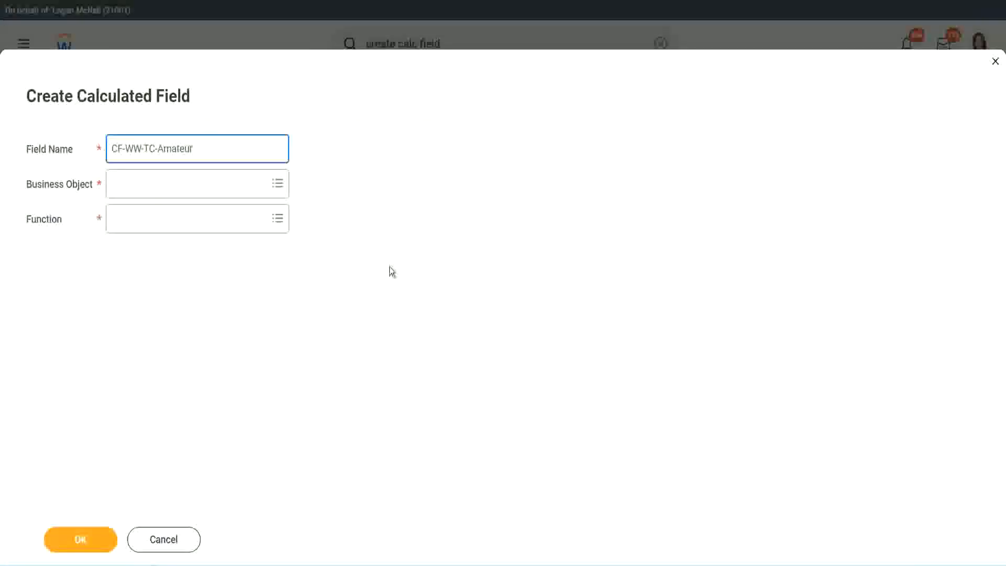
Set the new field's business object to Global and change its field name to CF-WW-TC-Senior.
click(115, 185)
text(global)
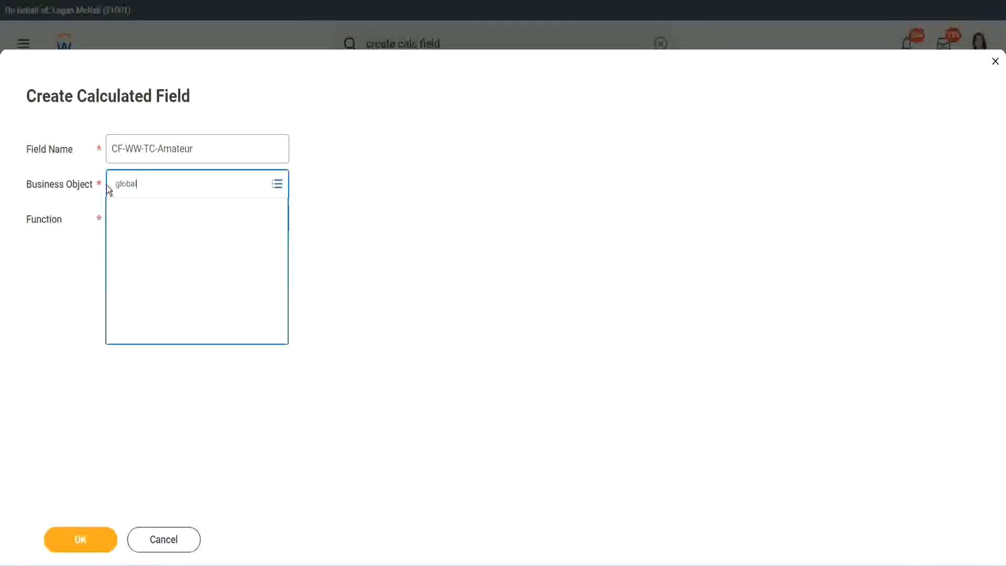
key(Return)
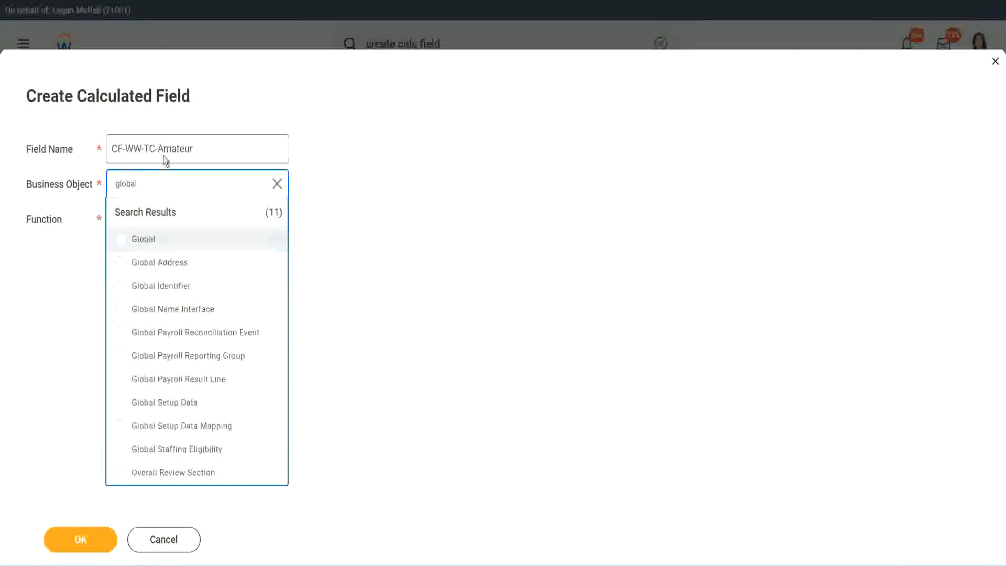
click(164, 156)
double_click(176, 149)
text(S)
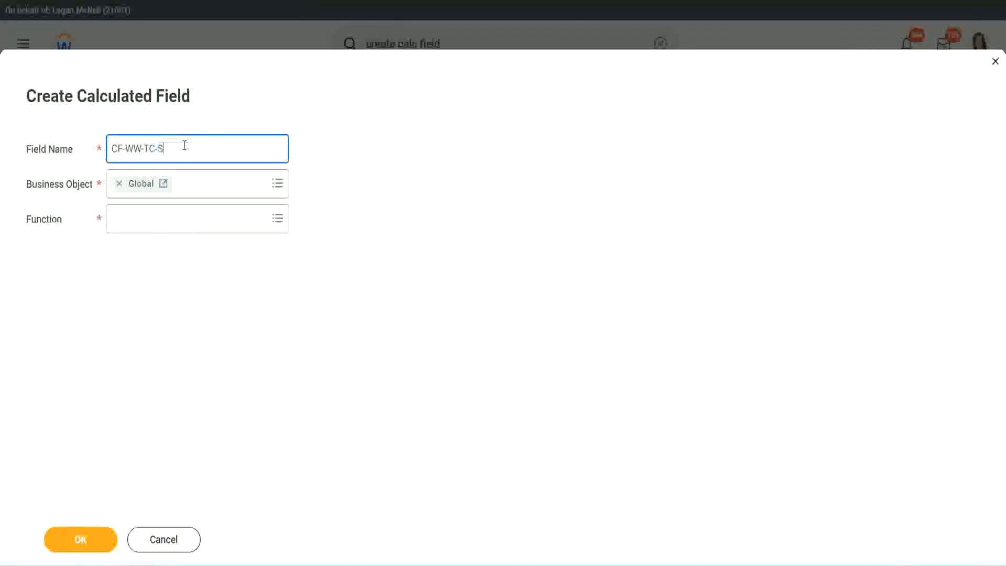
text(enior)
Set the function of CF-WW-TC-Senior to Text Constant, and fill in its constant value and save it.
click(160, 229)
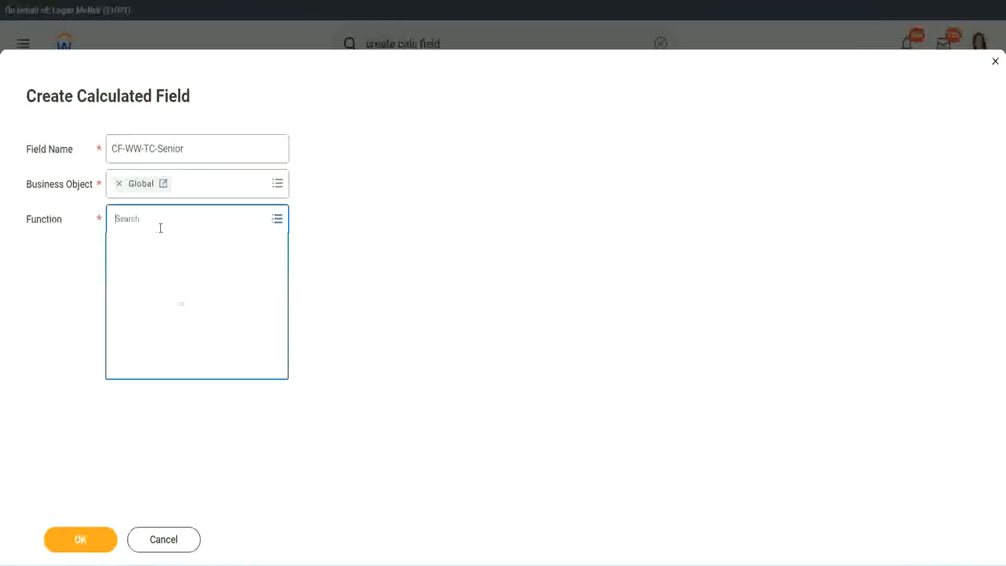
text(tc)
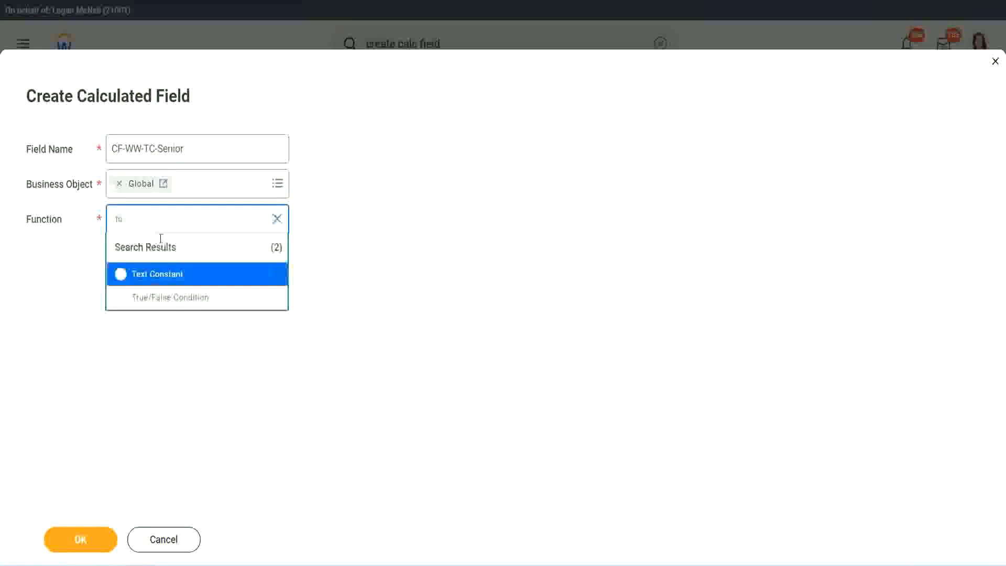
click(155, 273)
click(90, 543)
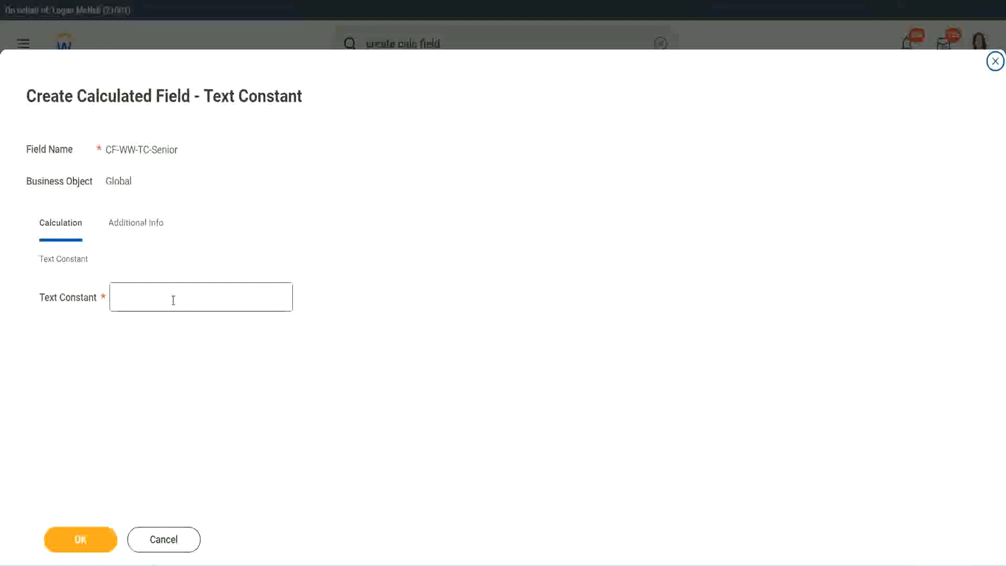
click(170, 294)
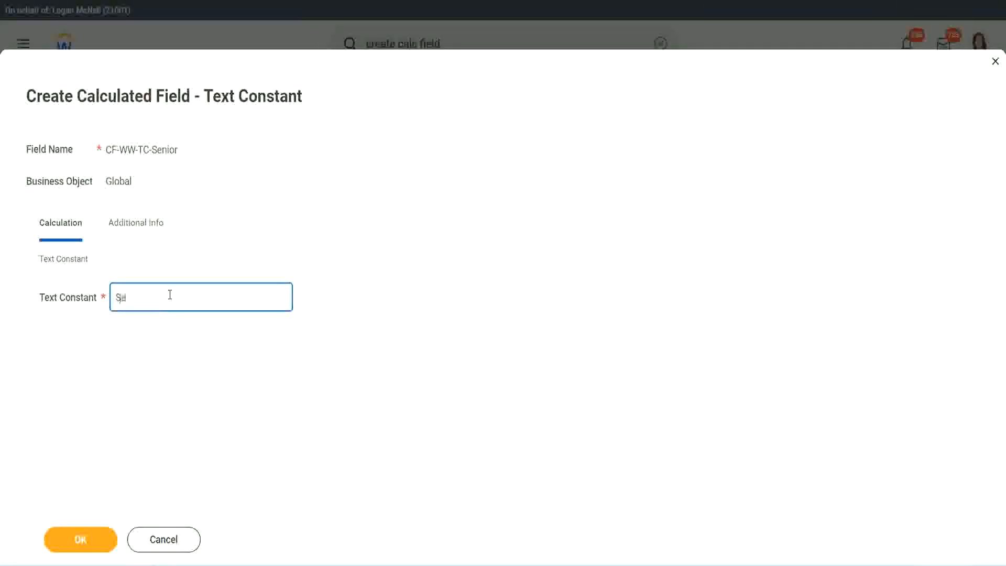
click(101, 542)
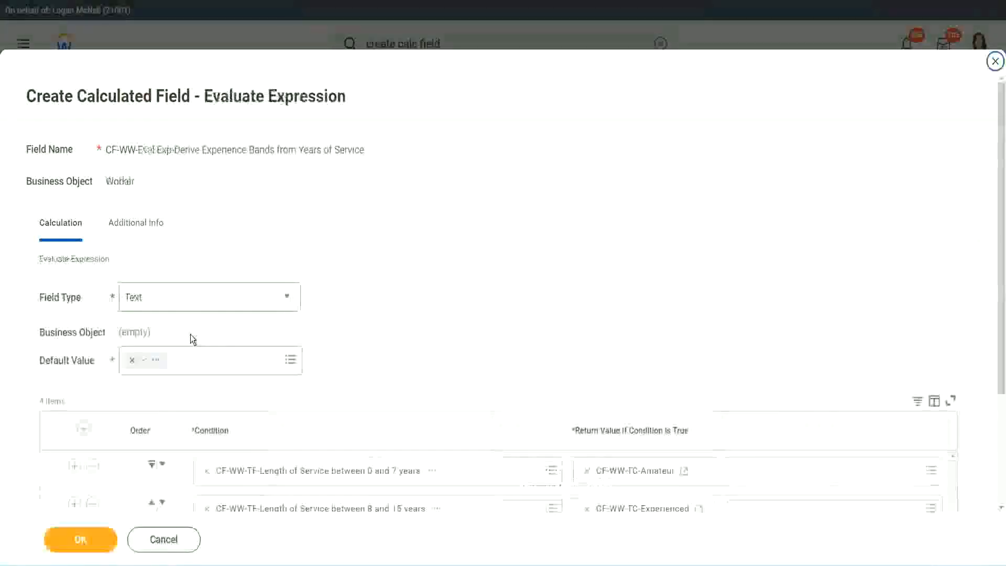
Start a new calculated field for the fourth row's return value, reusing the copied CF-WW-TC-Senior name changed to CF-WW-TC-Legend.
scroll(728, 376, down, 3)
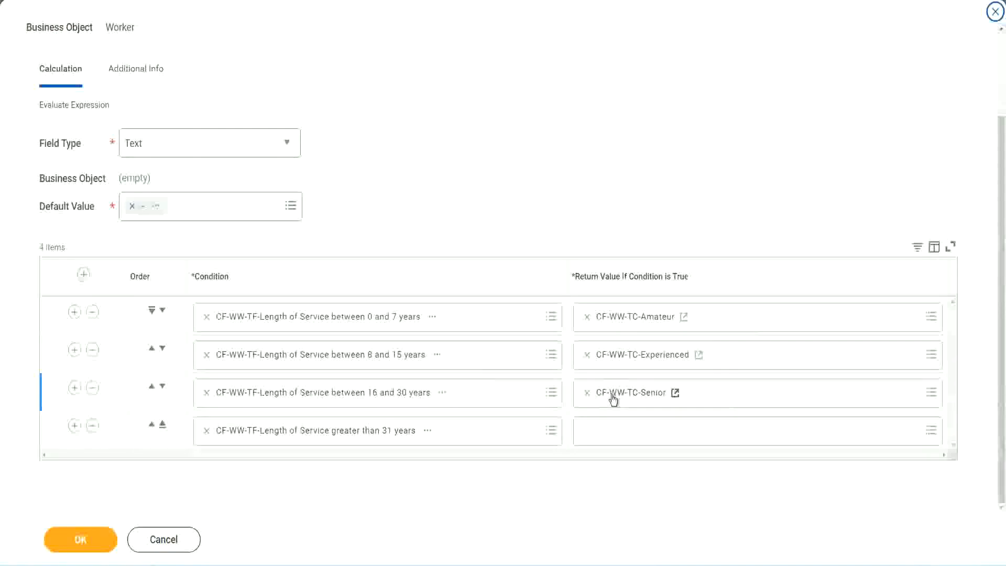
right_click(612, 395)
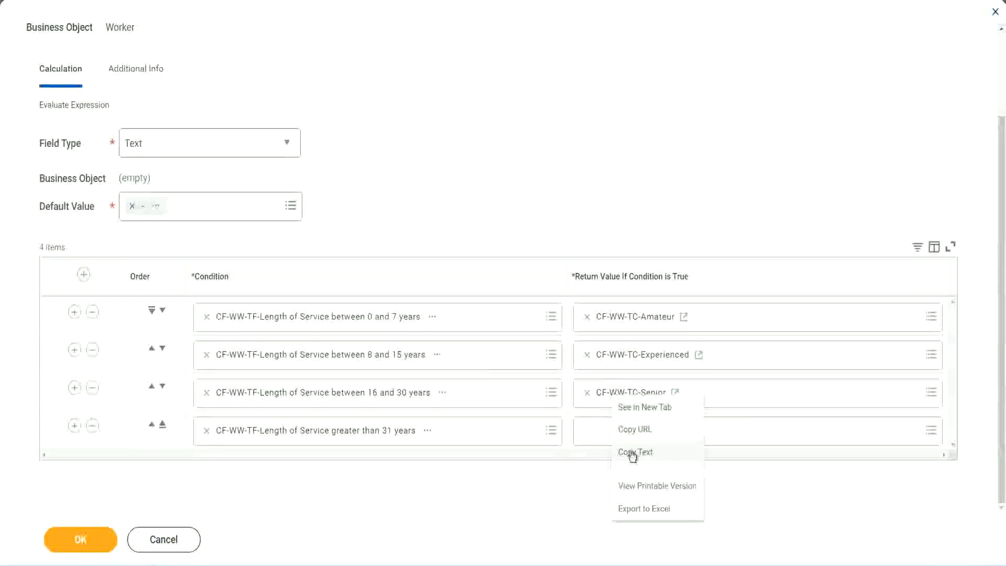
click(634, 450)
click(613, 434)
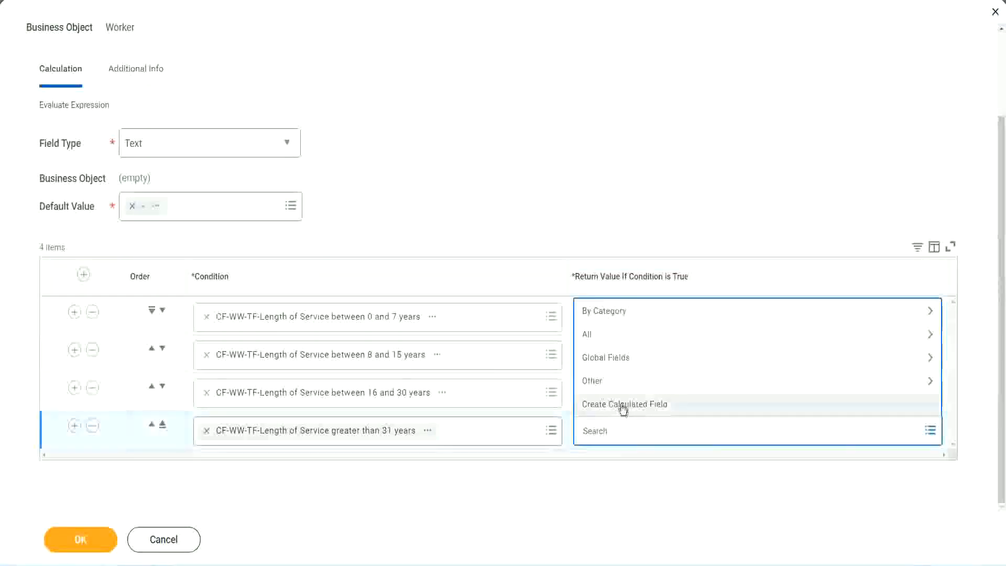
click(623, 408)
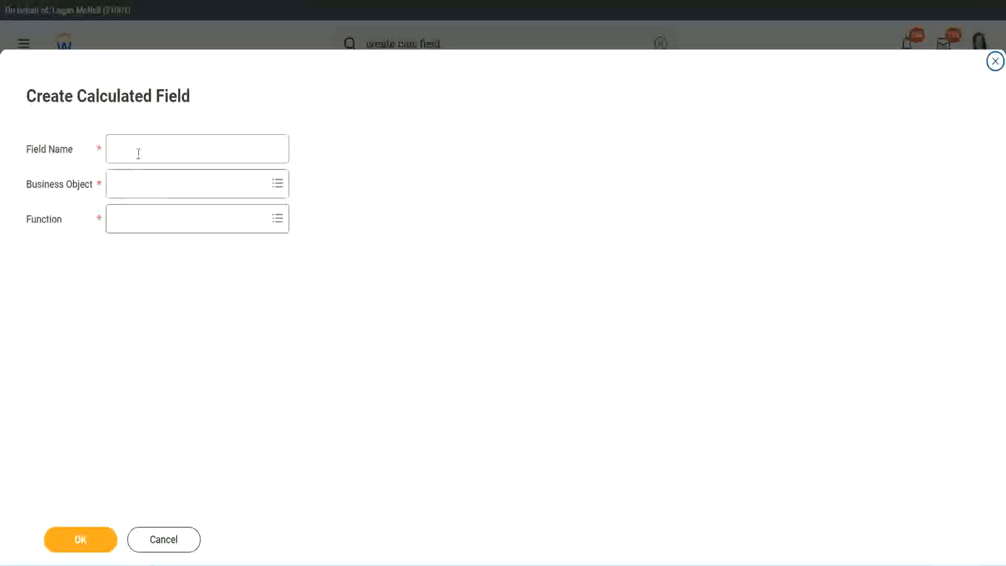
click(139, 153)
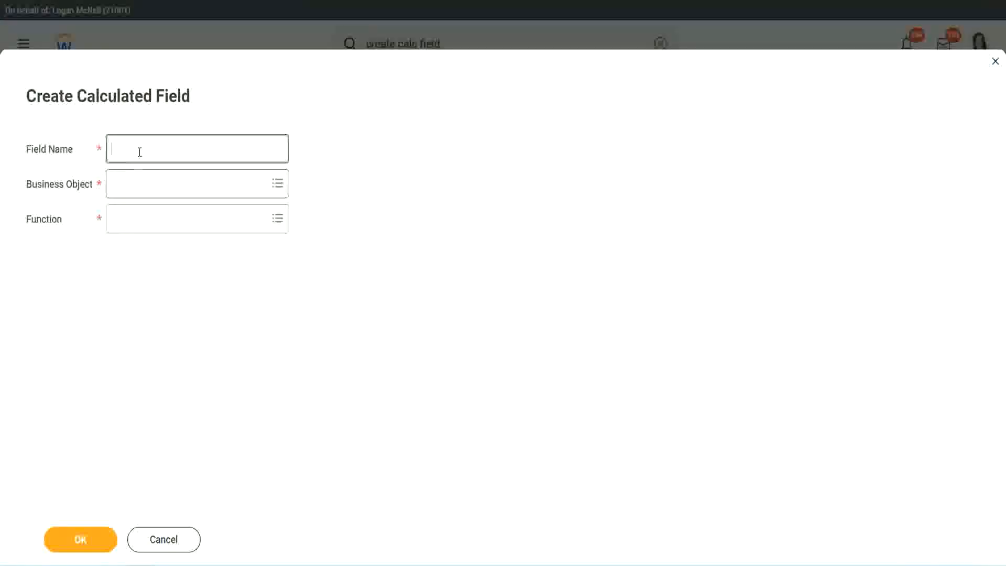
key(ctrl+v)
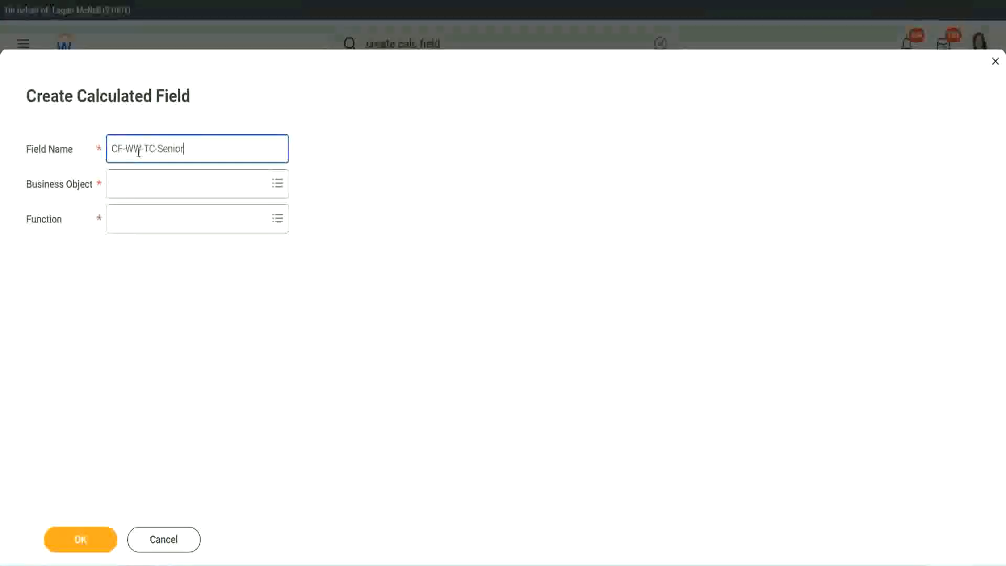
double_click(170, 148)
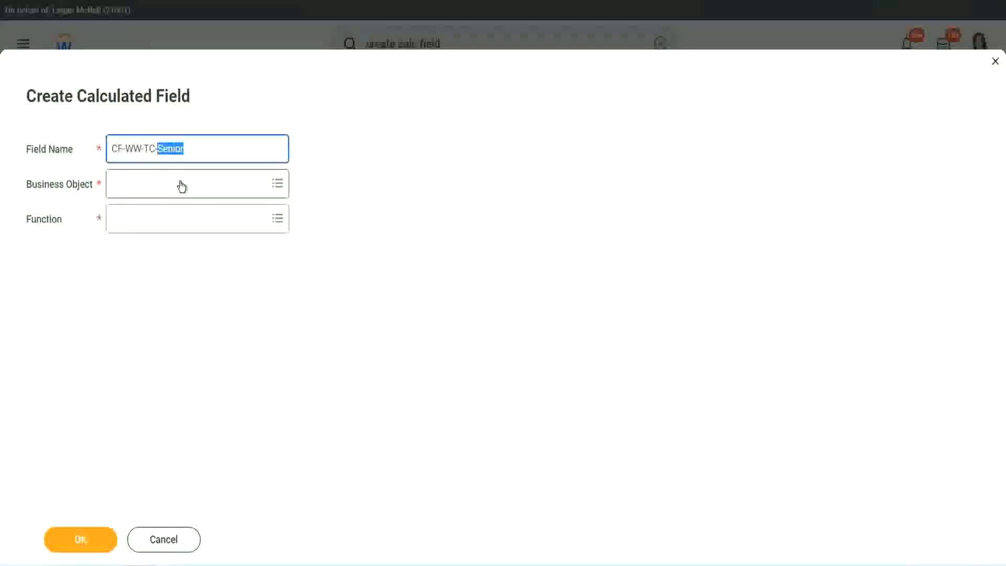
text(Legend)
Set the business object of CF-WW-TC-Legend to Global and its function to Text Constant.
click(142, 189)
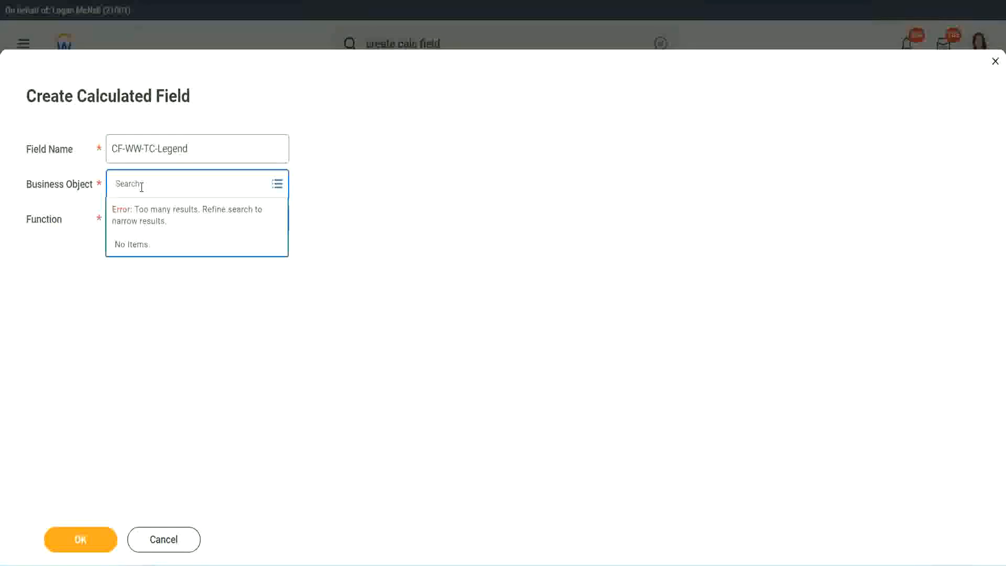
text(global)
key(Return)
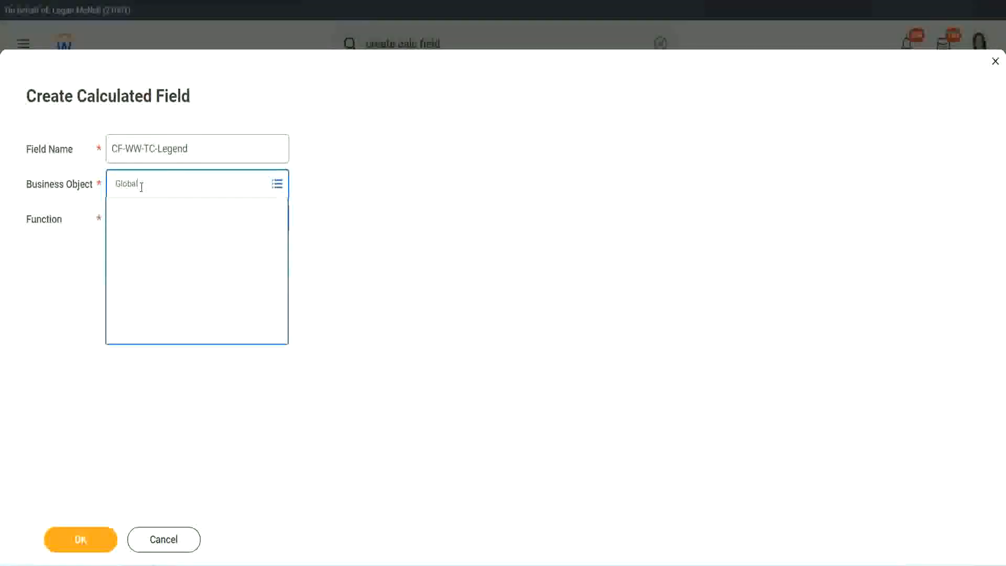
click(144, 239)
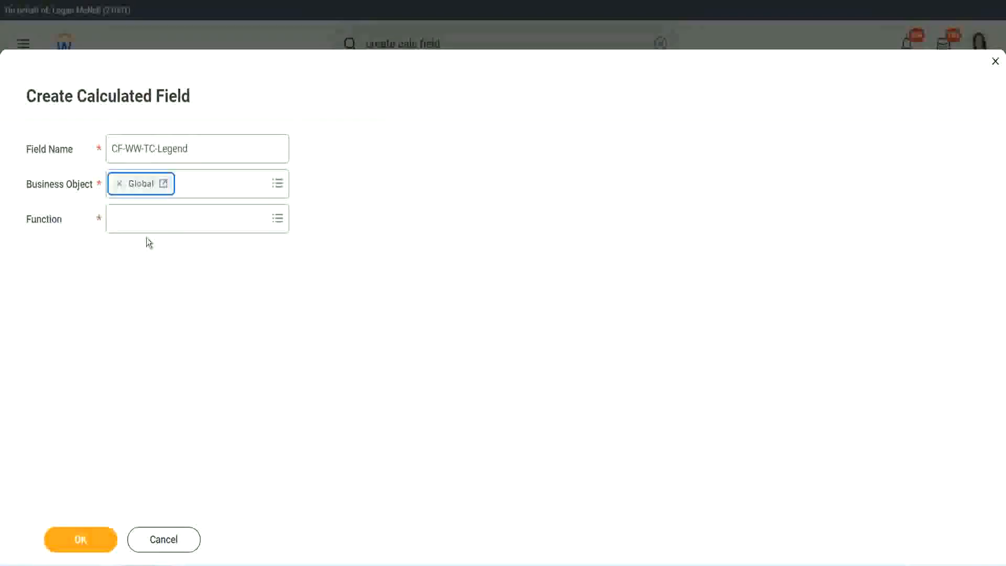
click(144, 220)
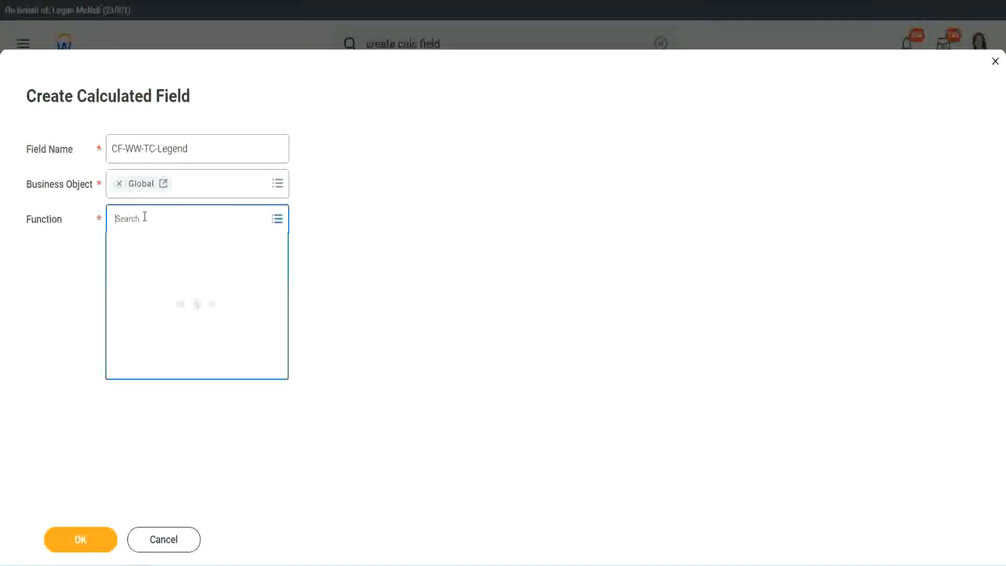
text(tc)
key(Return)
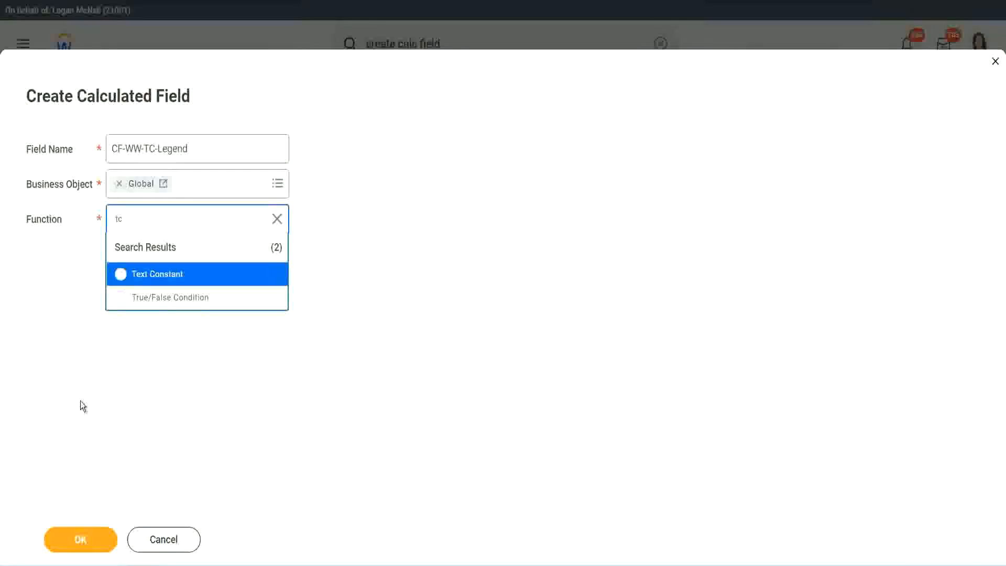
click(178, 283)
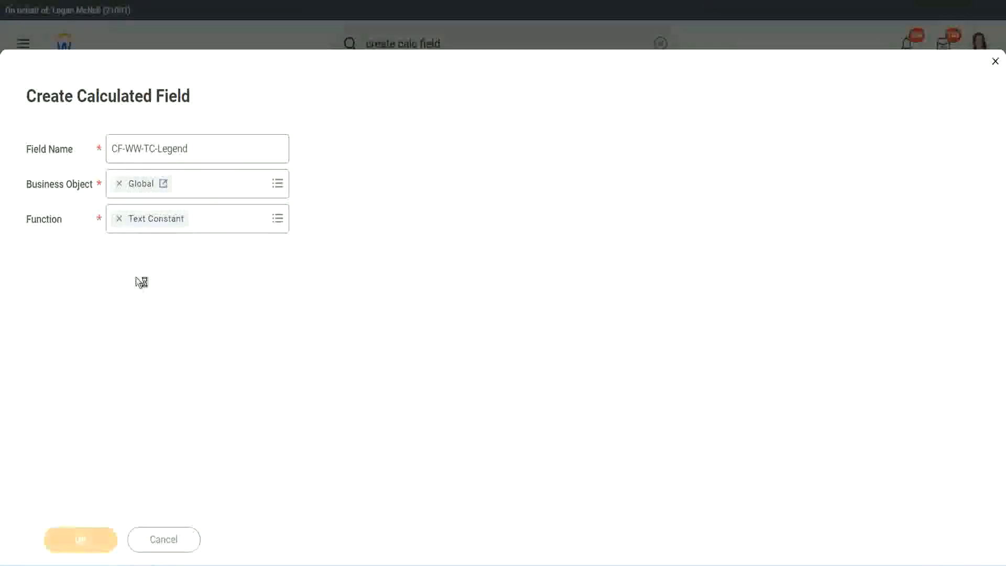
Set the text constant value to Legend and save the CF-WW-TC-Legend field.
click(130, 298)
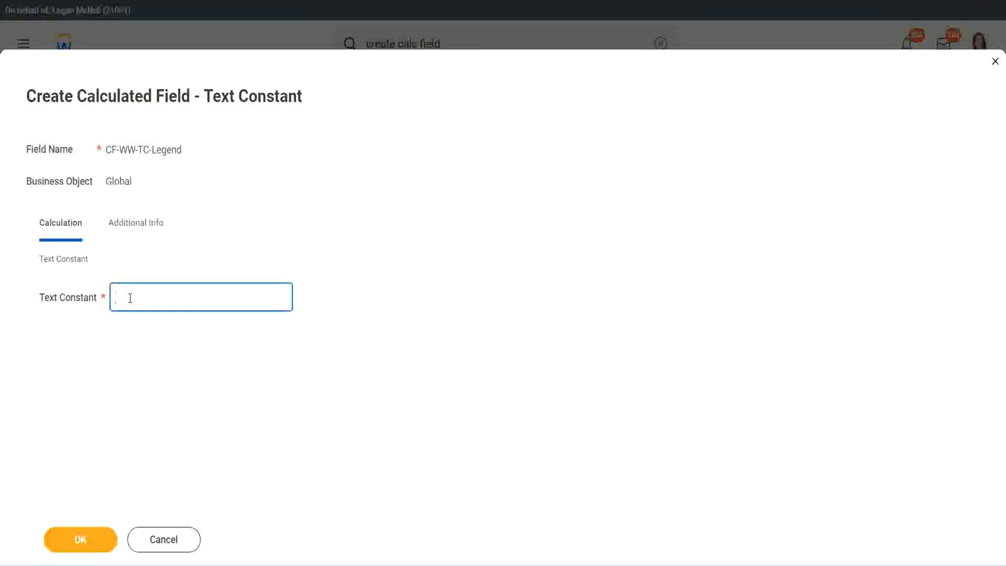
text(Legend)
click(86, 544)
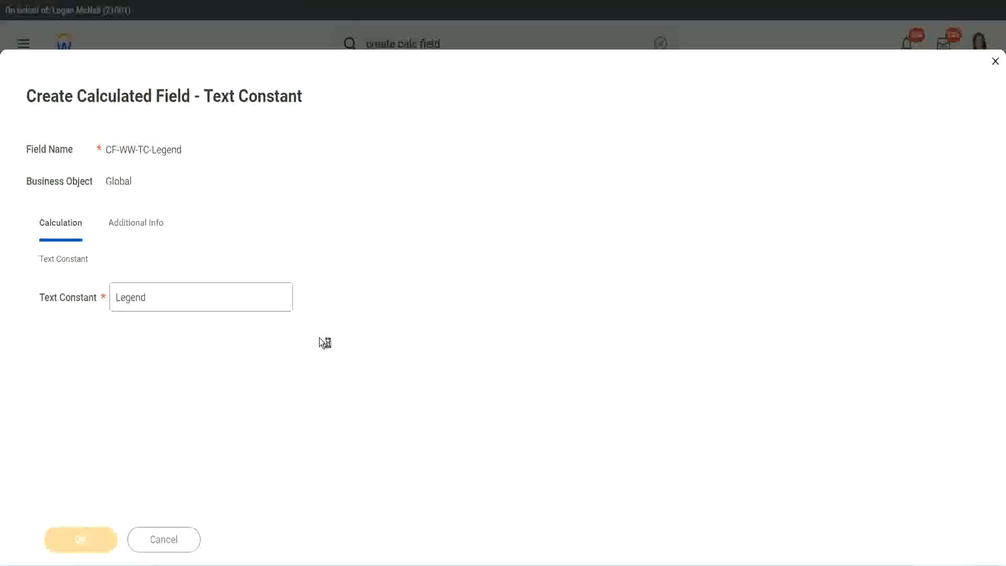
Review the field type and the four condition and return value pairs, and save the Evaluate Expression calculated field.
scroll(533, 282, down, 3)
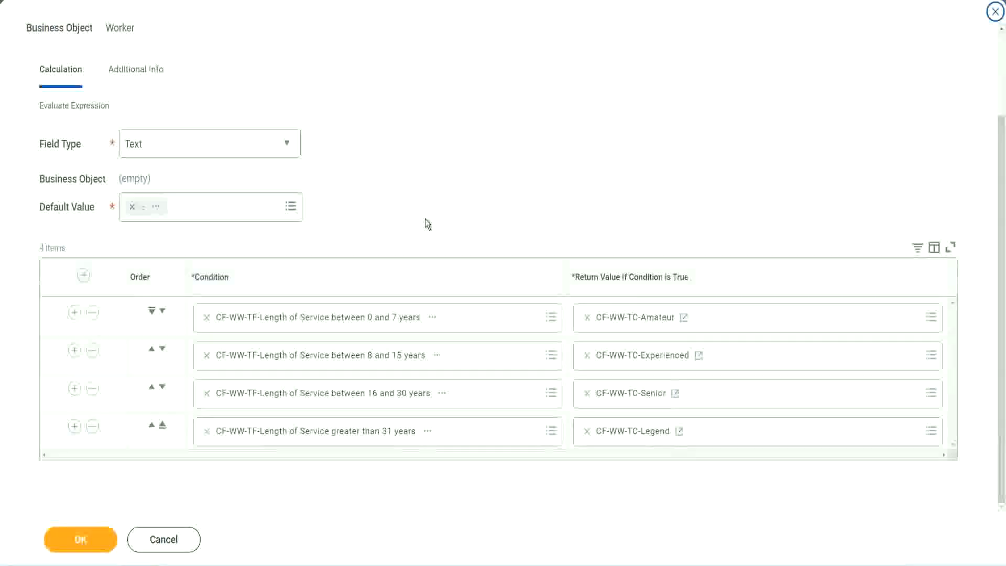
scroll(425, 209, up, 1)
scroll(425, 210, up, 1)
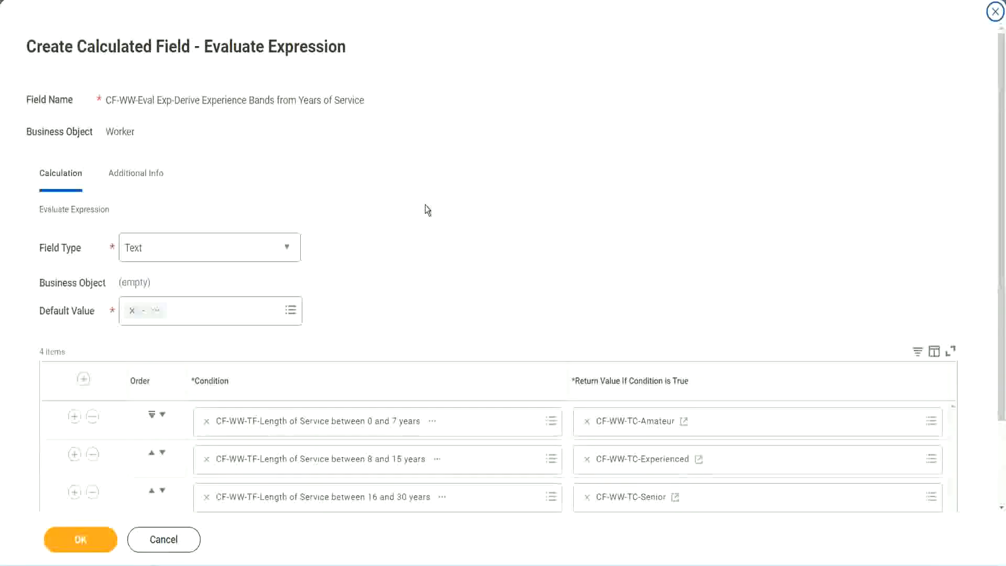
scroll(425, 209, down, 2)
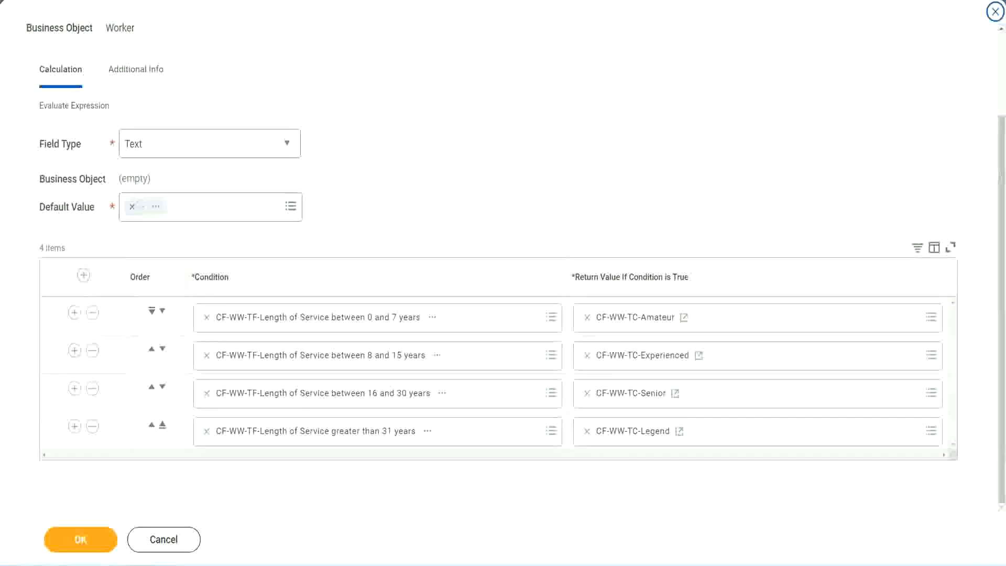
drag(644, 149, 653, 250)
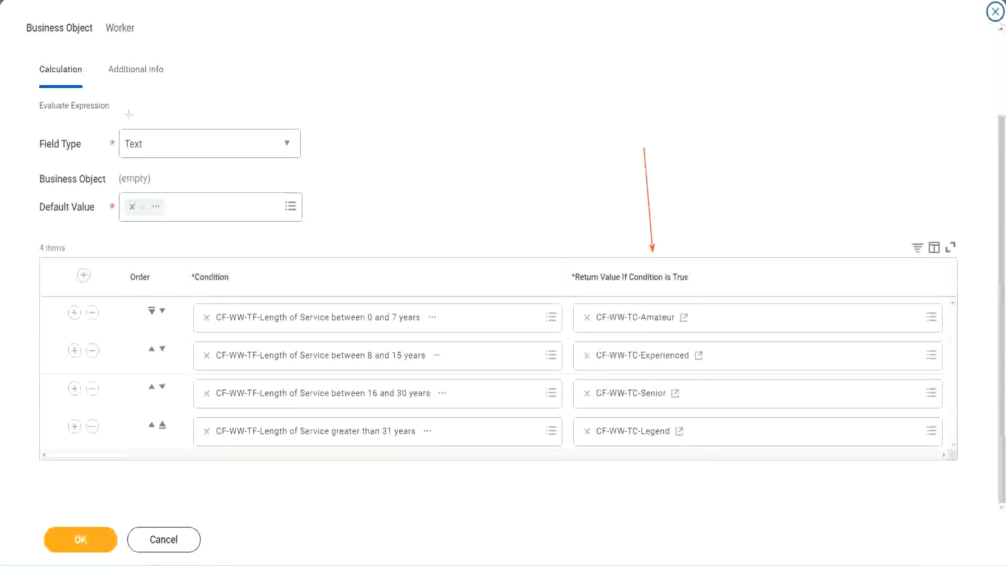
drag(126, 91, 130, 125)
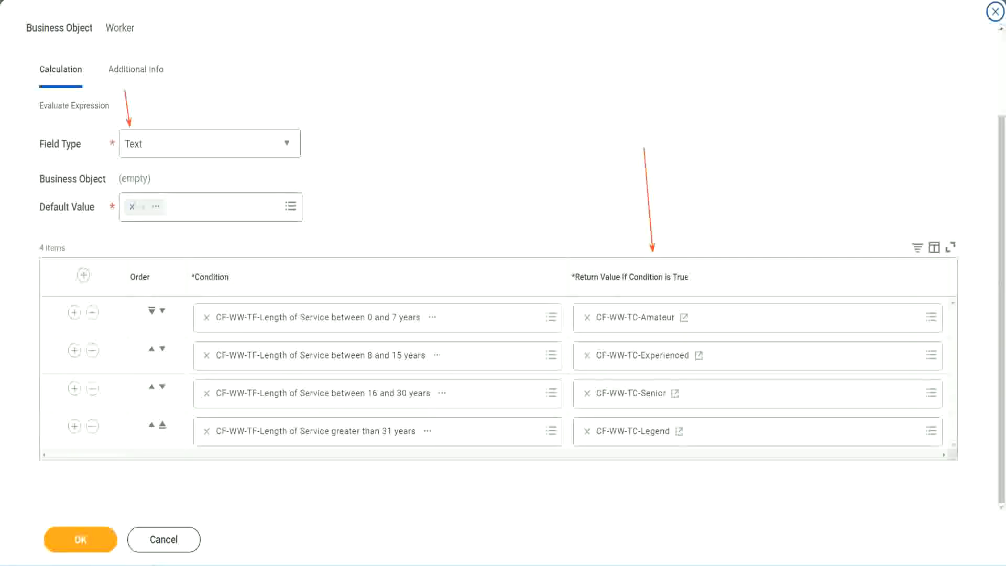
click(87, 536)
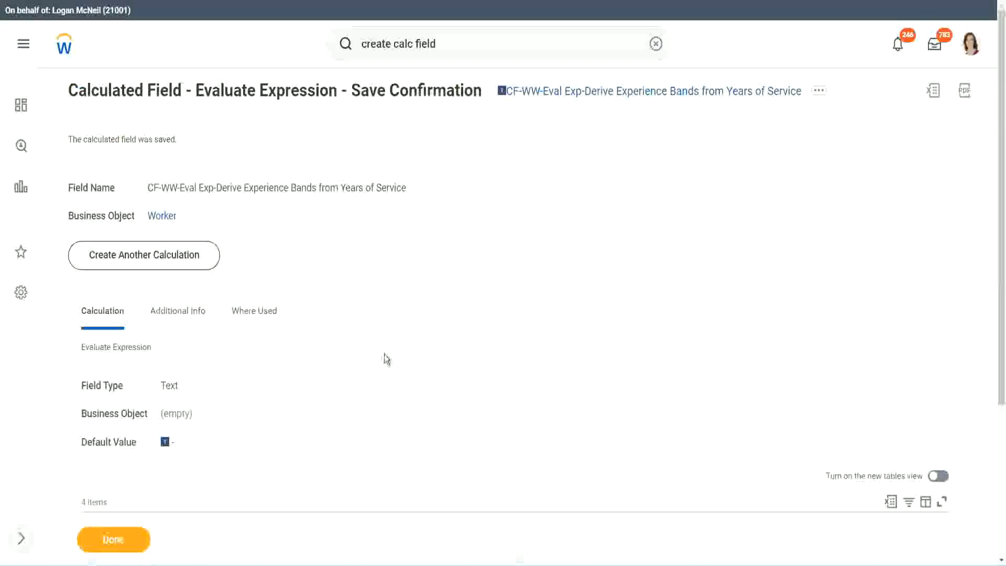
Check the saved calculation's conditions and return values, and copy the calculated field's name.
scroll(385, 353, down, 4)
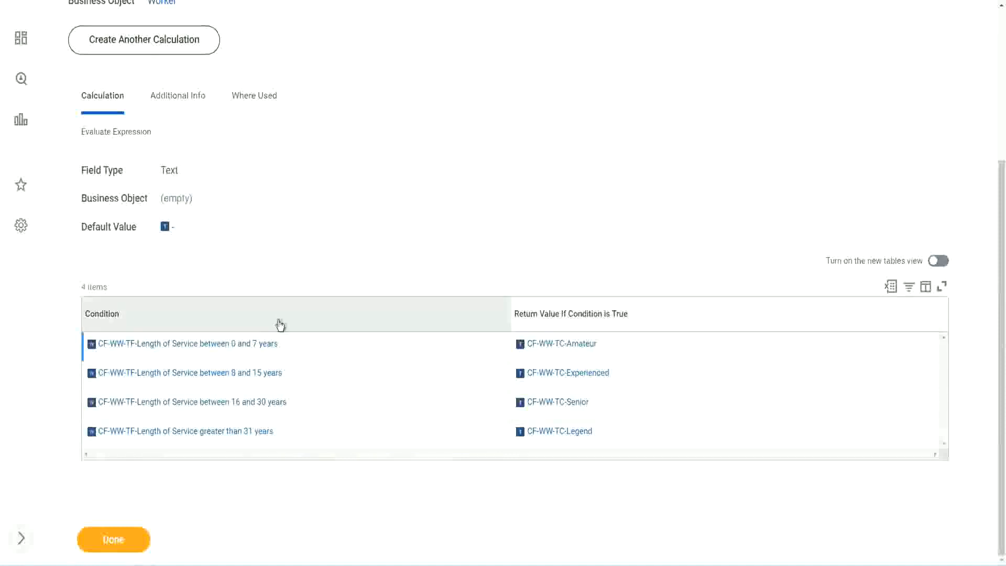
scroll(278, 324, up, 4)
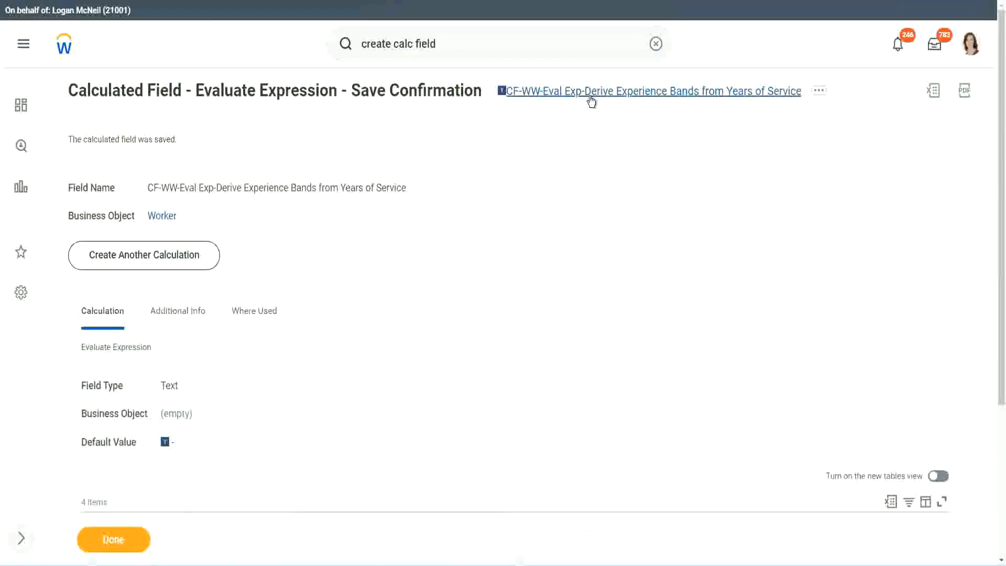
click(619, 157)
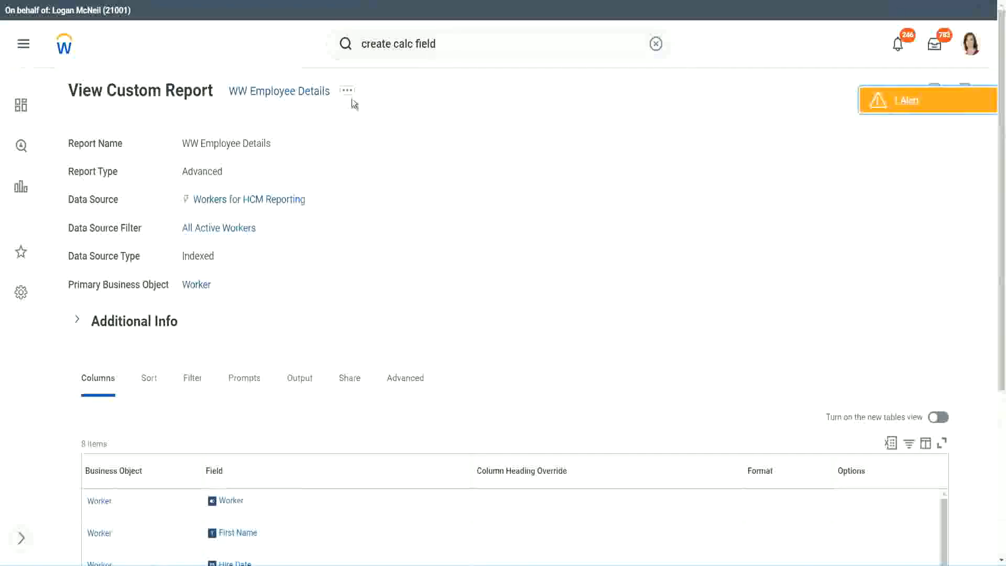
Open the WW Employee Details custom report for editing.
click(349, 94)
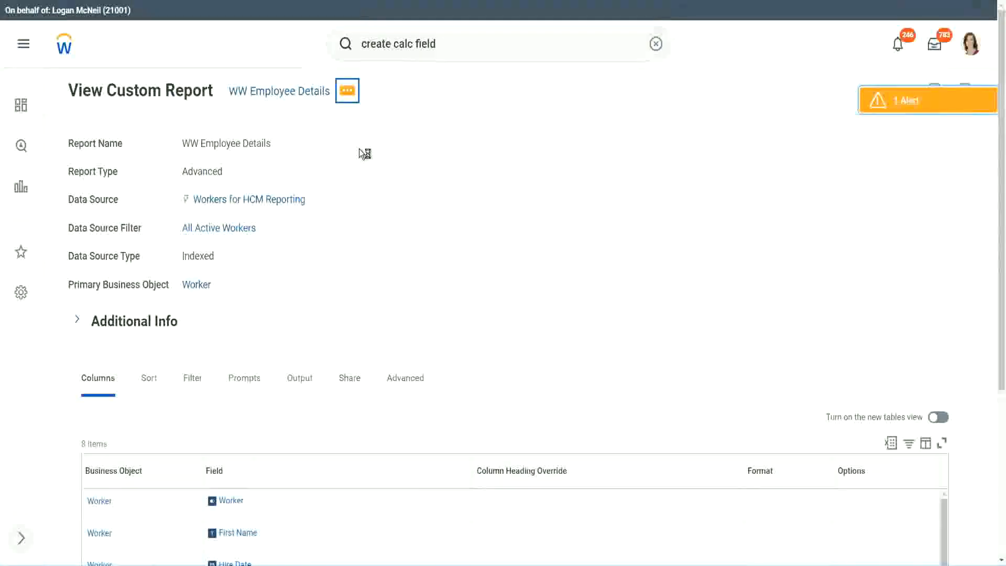
mouse_move(408, 151)
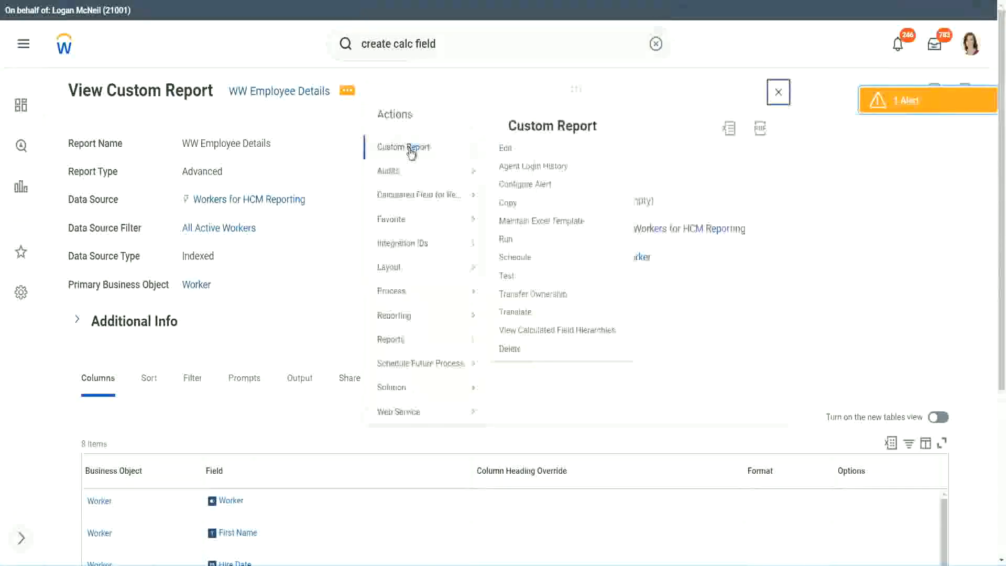
click(513, 153)
Add a new Worker row to the report's columns and remove the CF-WW-Substring Text-Years from Length of Service column.
scroll(367, 226, down, 4)
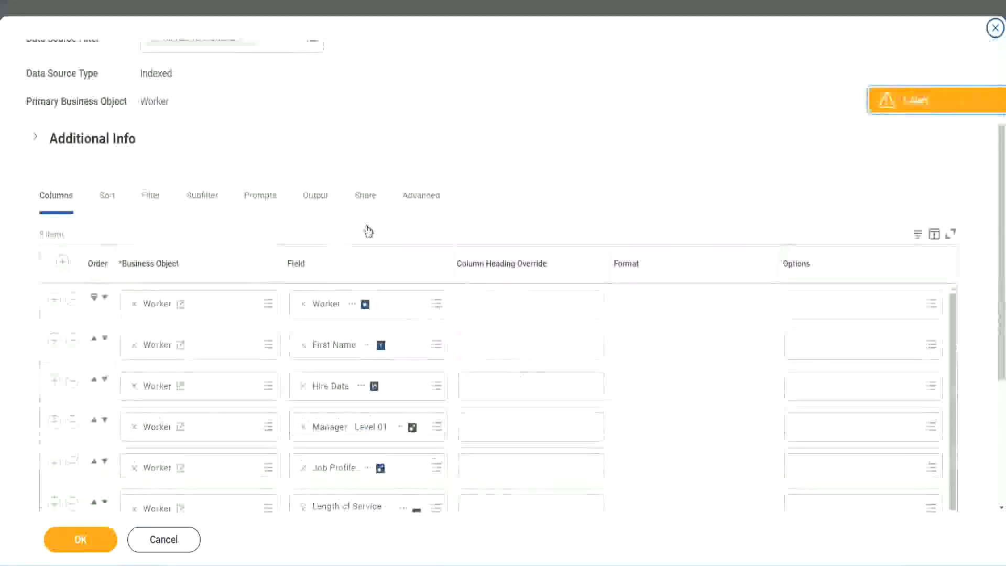
scroll(368, 231, down, 2)
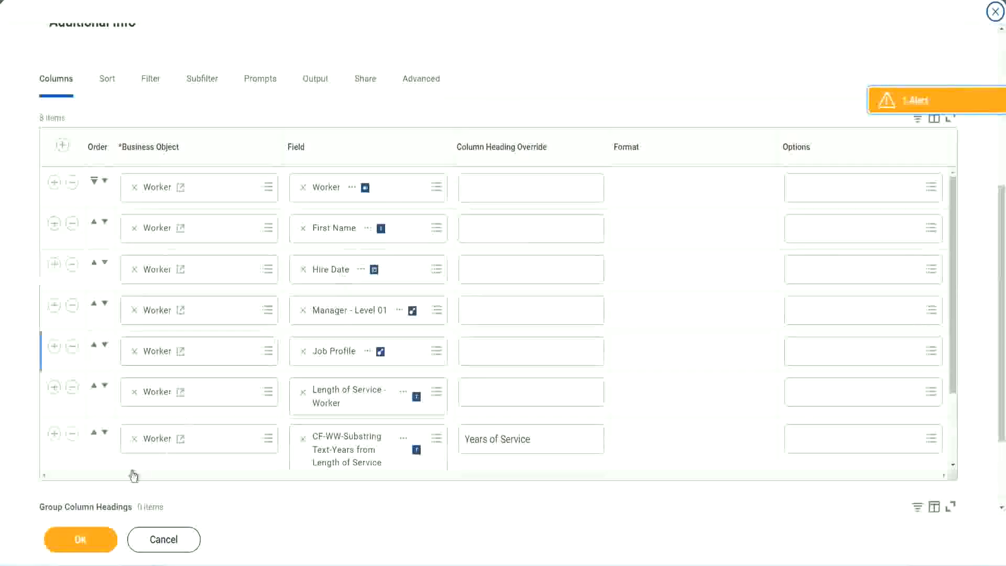
click(54, 434)
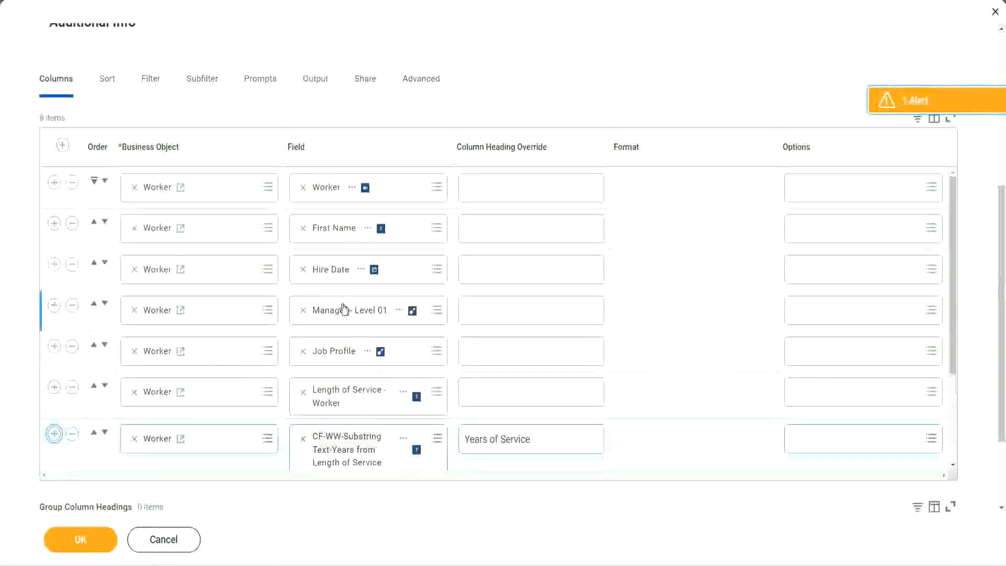
scroll(528, 343, down, 2)
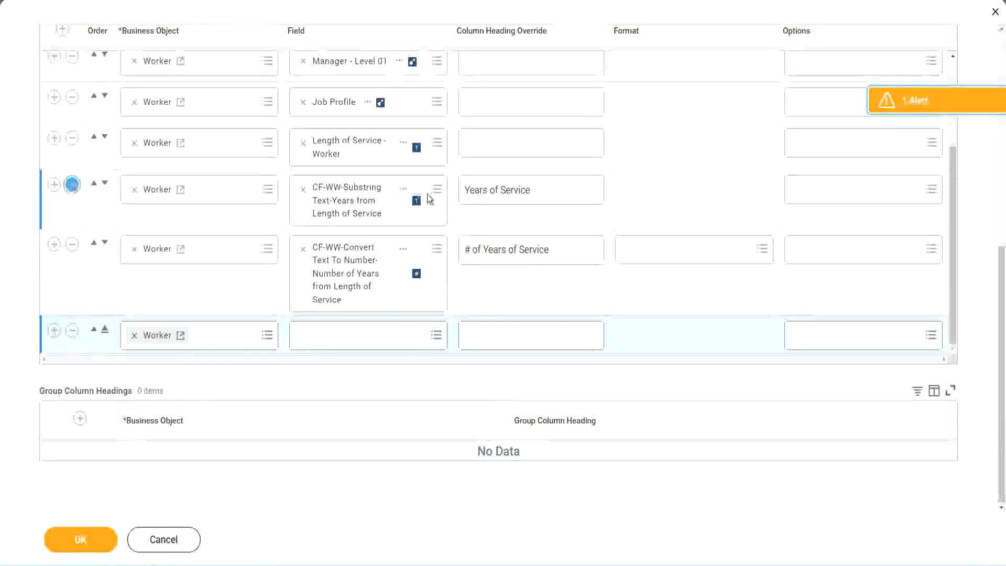
click(71, 185)
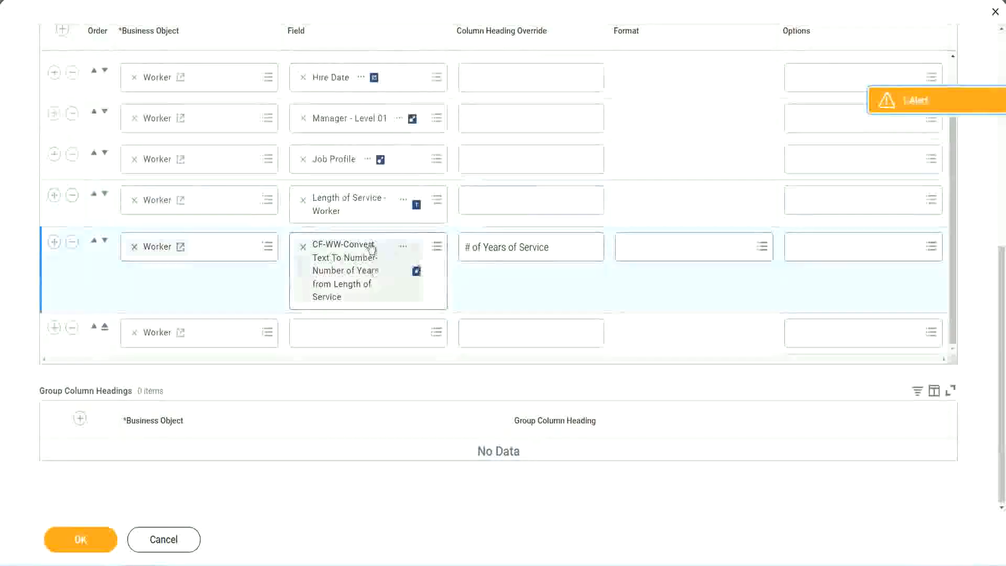
Set the new Worker row's field to CF-WW-Eval Exp-Derive Experience Bands from Years of Service, override its heading with Experience Bands, and save the report.
click(329, 334)
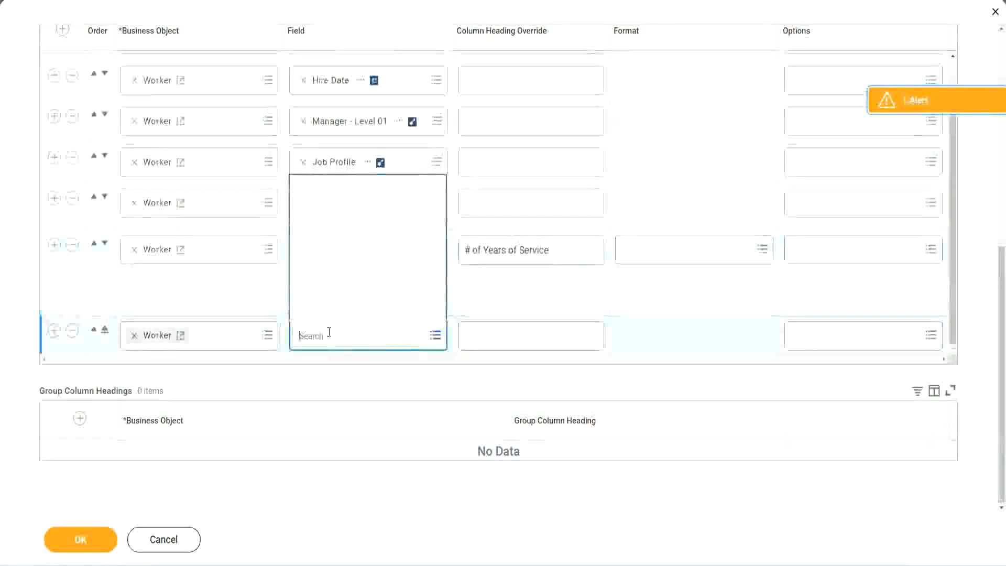
key(ctrl+v)
key(Return)
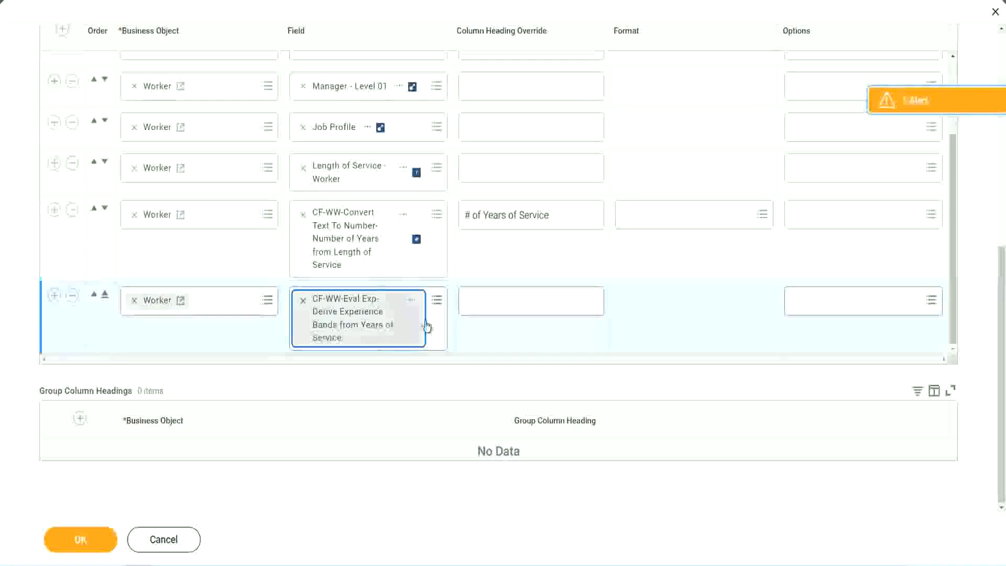
click(513, 302)
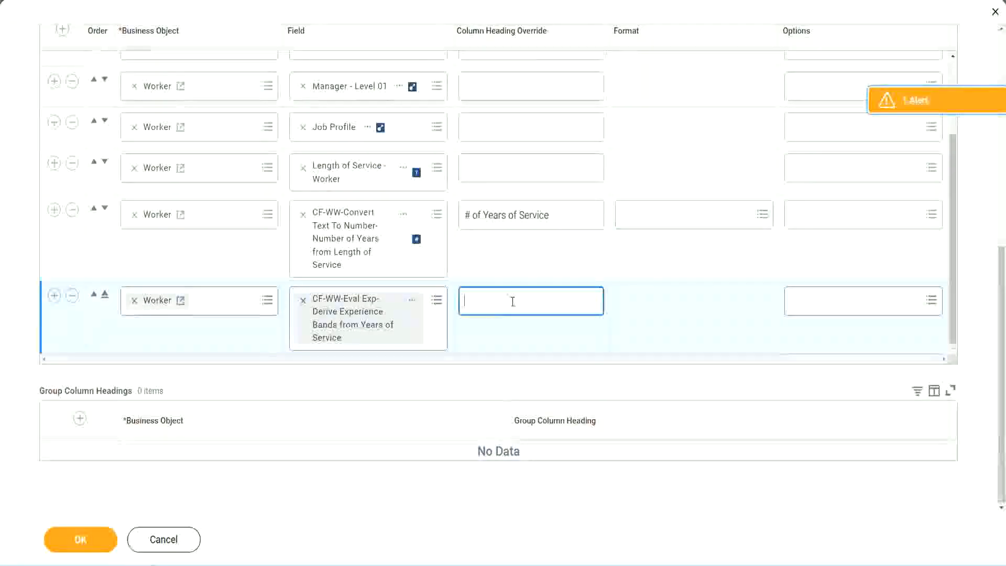
text(E)
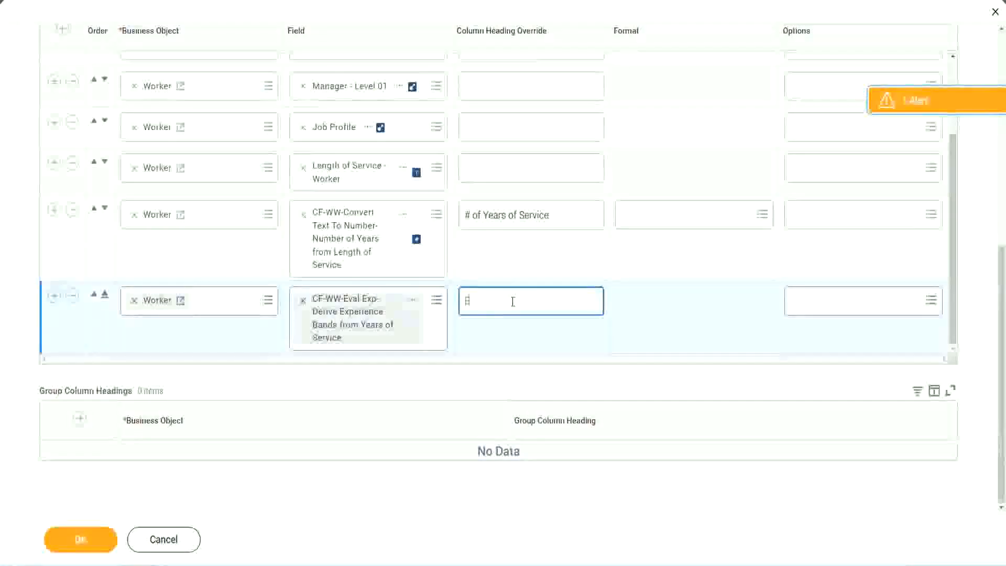
text(xperience Bands)
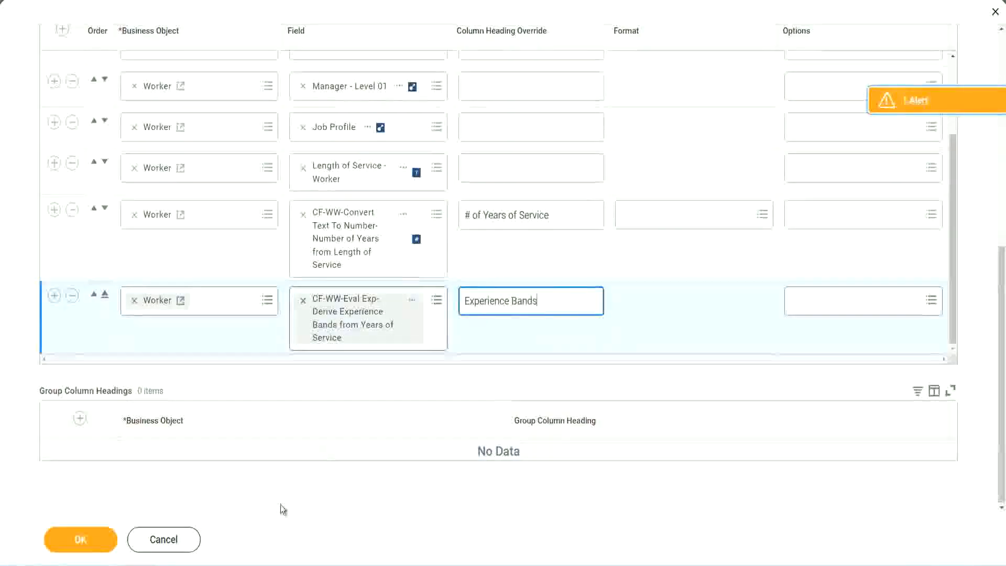
click(92, 542)
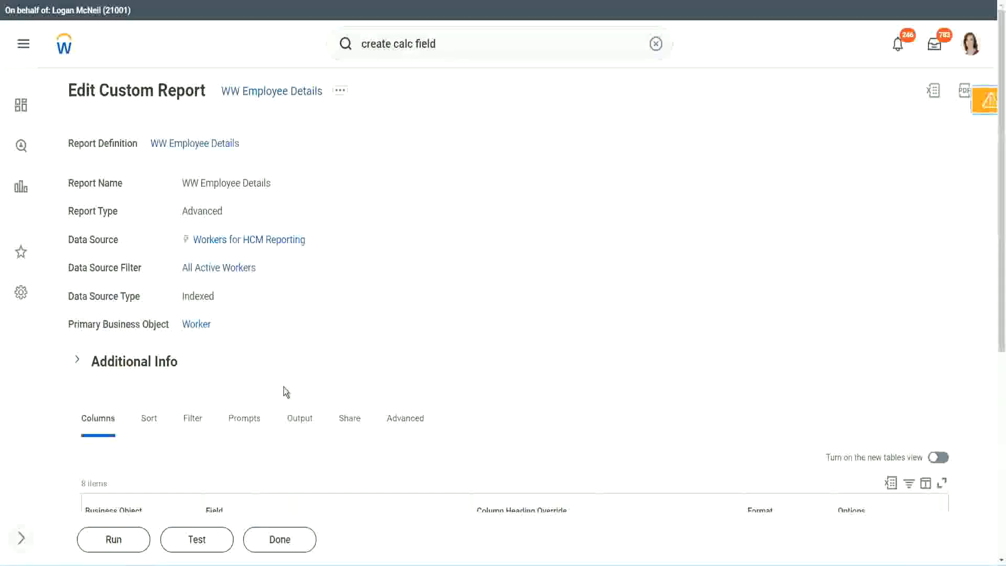
Run the WW Employee Details report with the worker type, employee type and contingent worker type prompts left blank.
scroll(313, 354, down, 4)
click(114, 540)
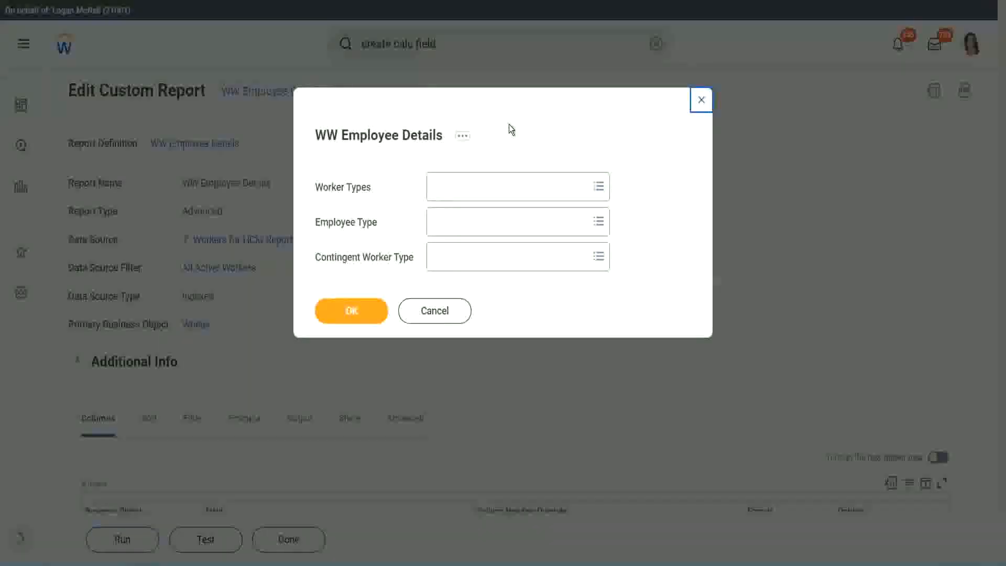
click(351, 311)
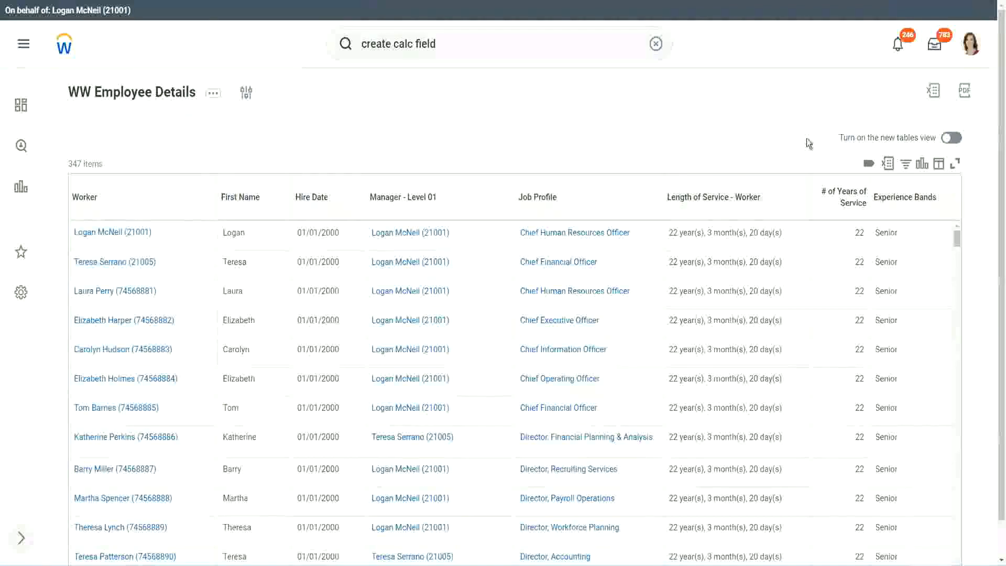
Compare the first worker's years of service and experience band with the 16 - 30 years Senior definition in the Notepad++ notes.
scroll(862, 201, down, 1)
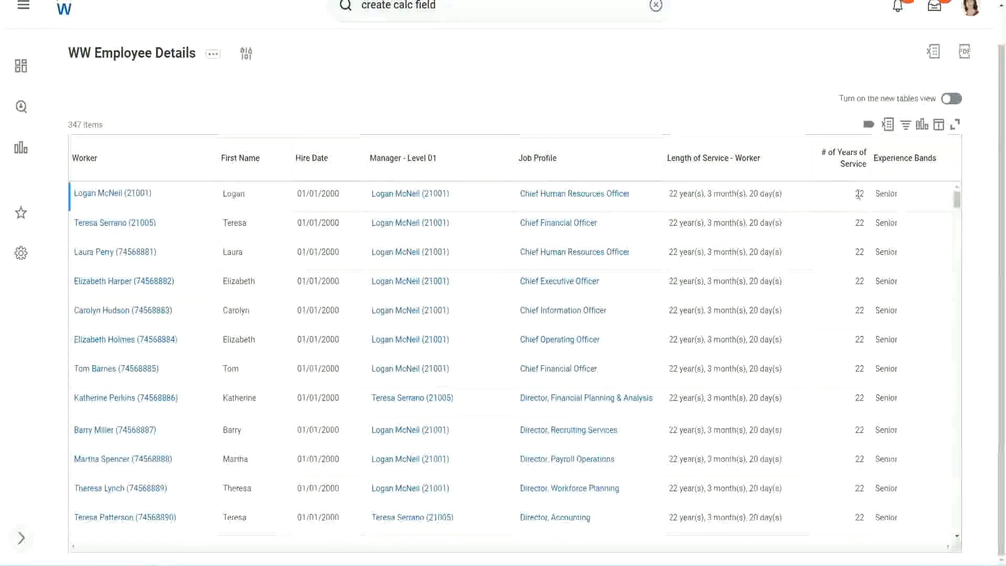
double_click(863, 194)
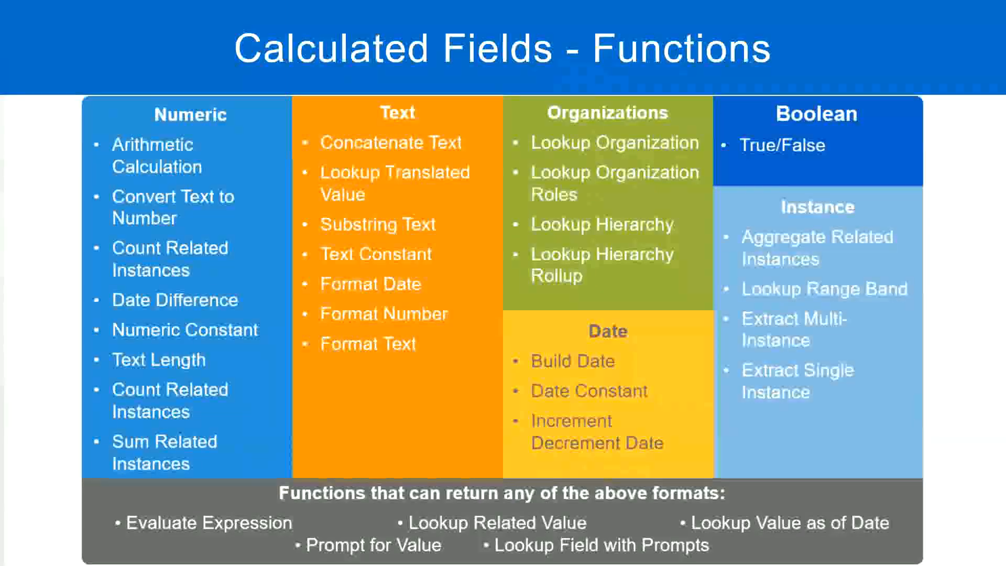
key(alt+Tab)
click(257, 184)
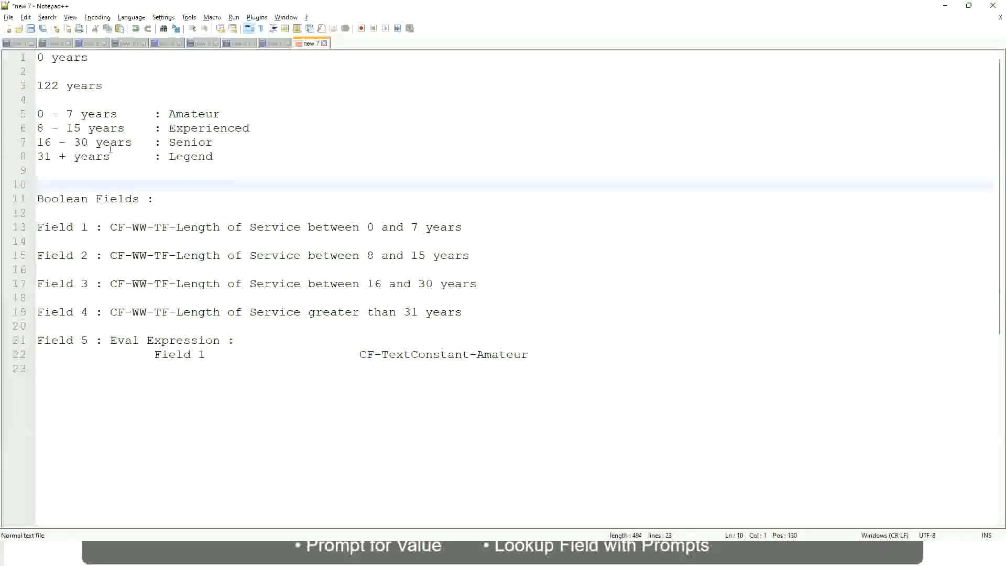
click(180, 141)
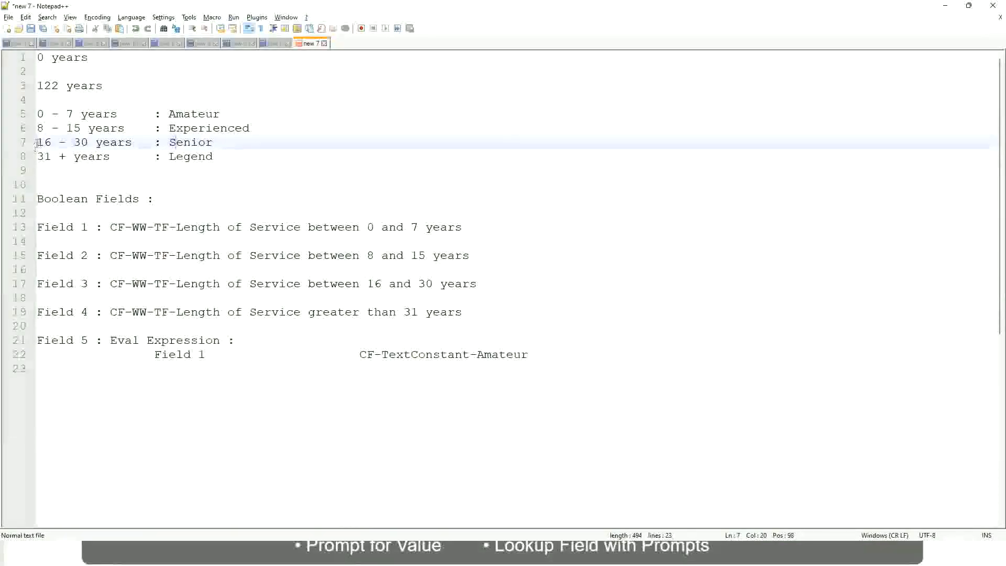
drag(35, 142, 95, 143)
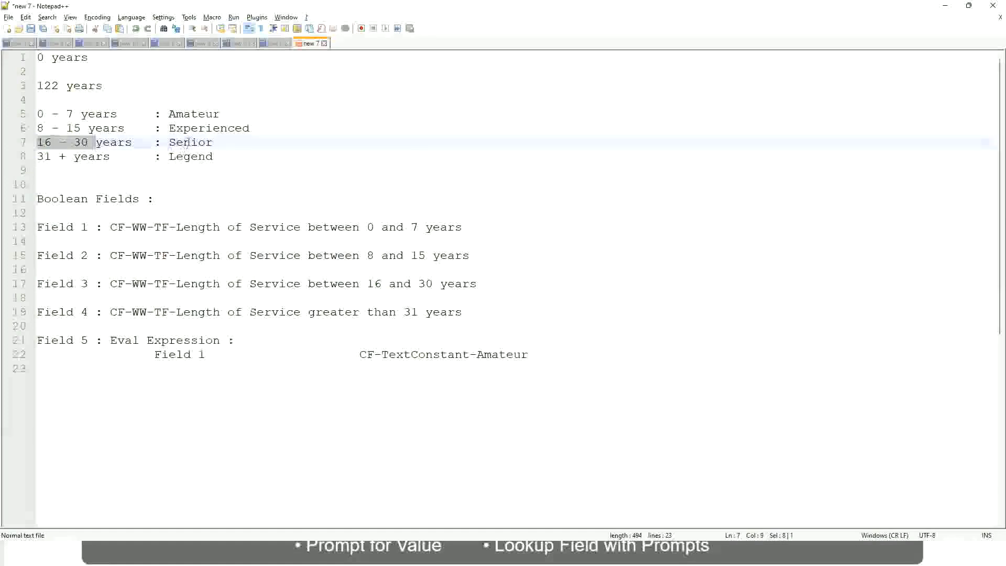
double_click(187, 143)
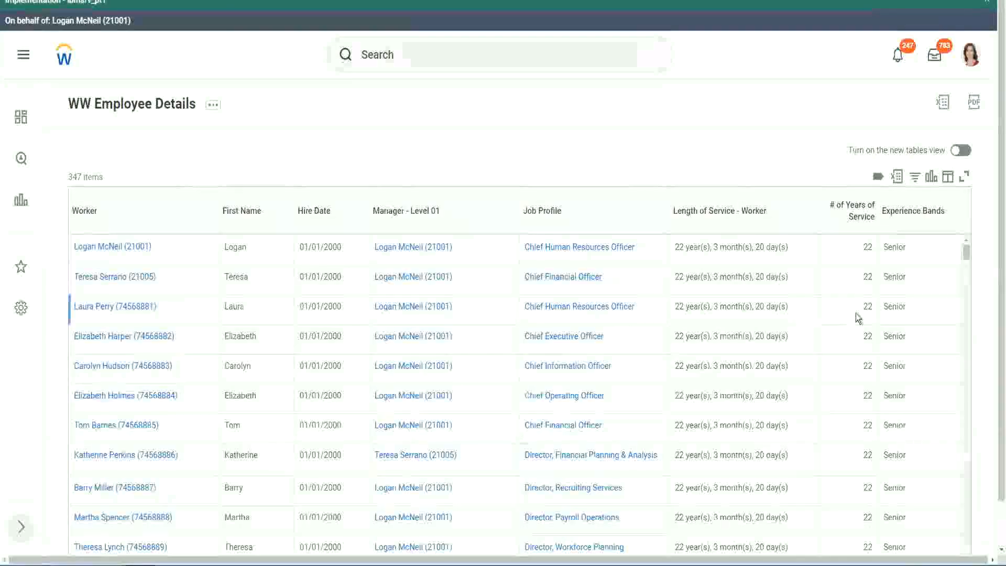
Return to the report output and check the experience band against the number of years of service across the worker rows.
scroll(865, 315, down, 3)
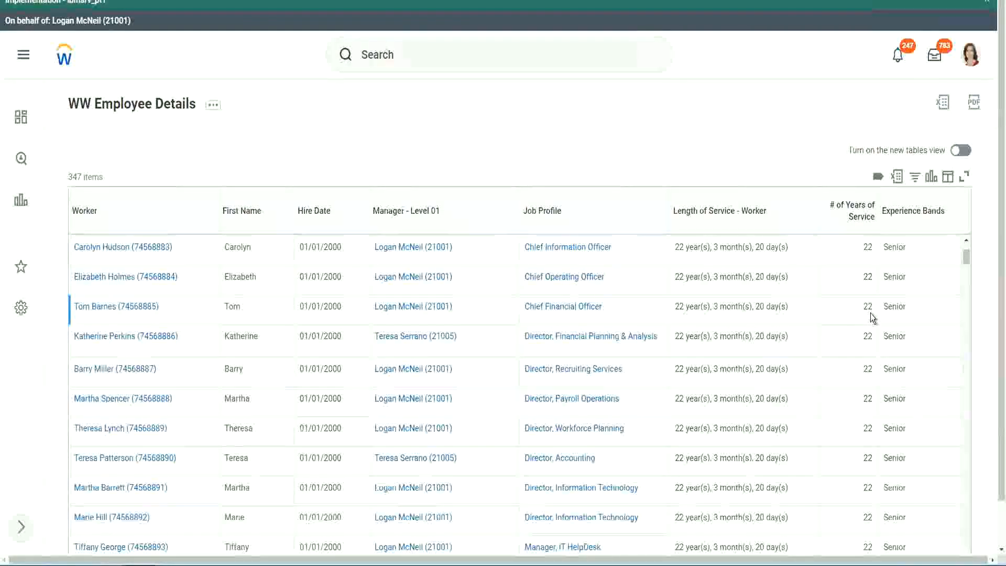
scroll(870, 320, down, 7)
scroll(878, 350, down, 6)
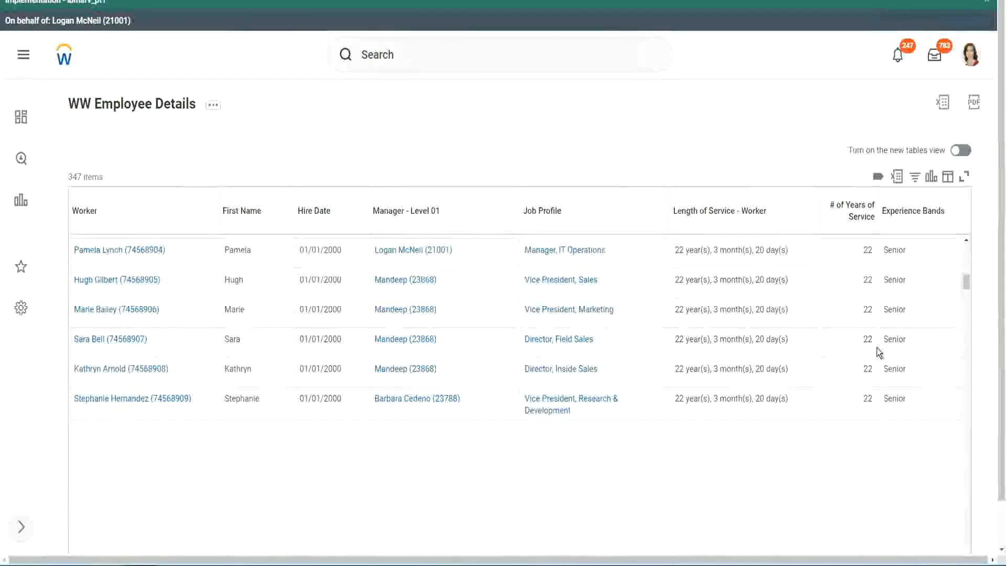
scroll(891, 362, down, 2)
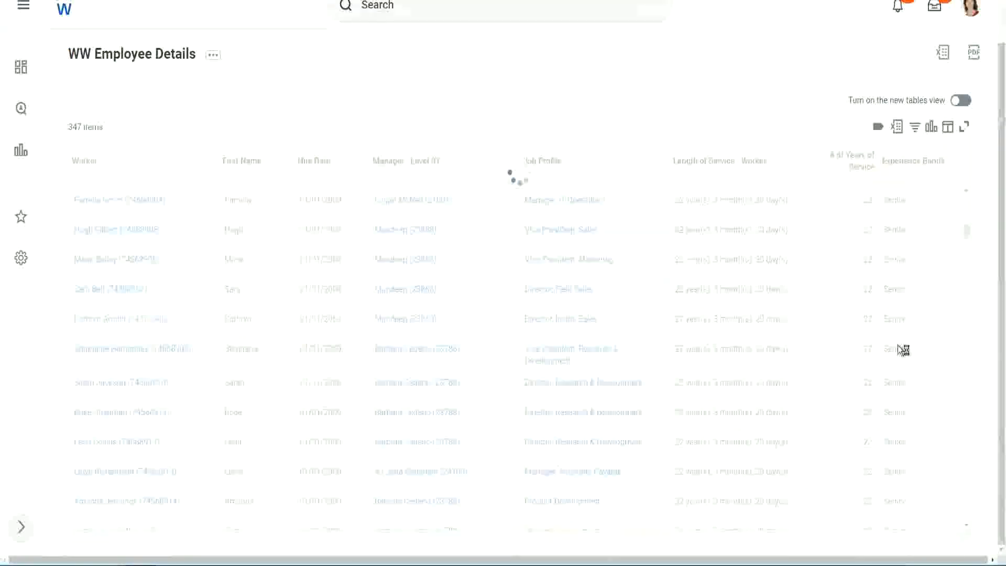
scroll(933, 296, down, 4)
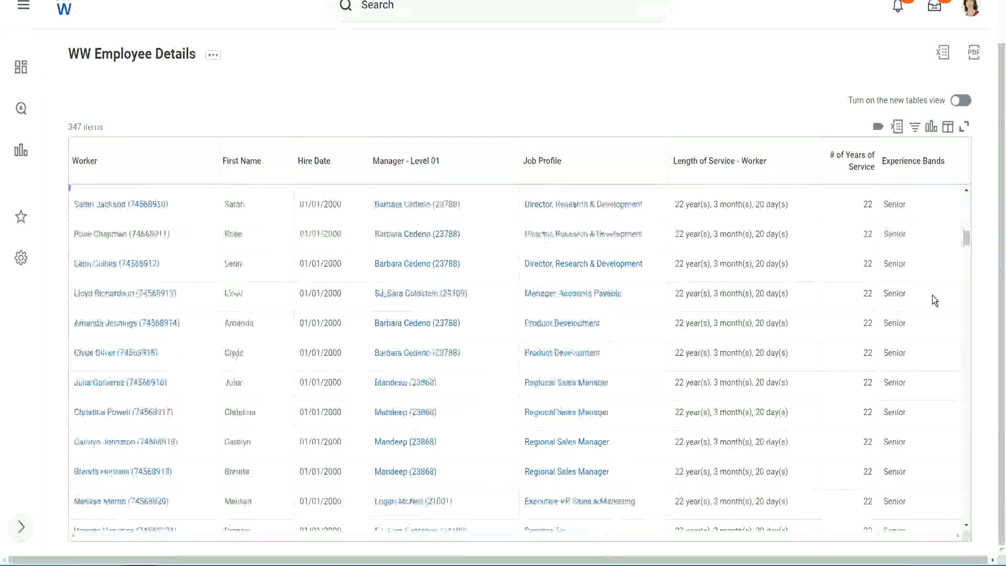
scroll(932, 295, down, 3)
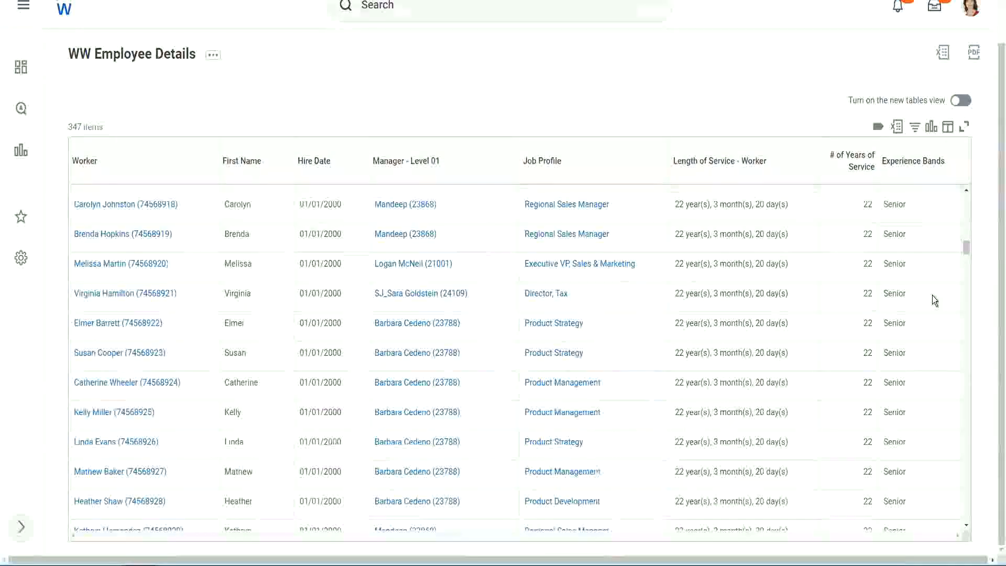
scroll(933, 297, down, 6)
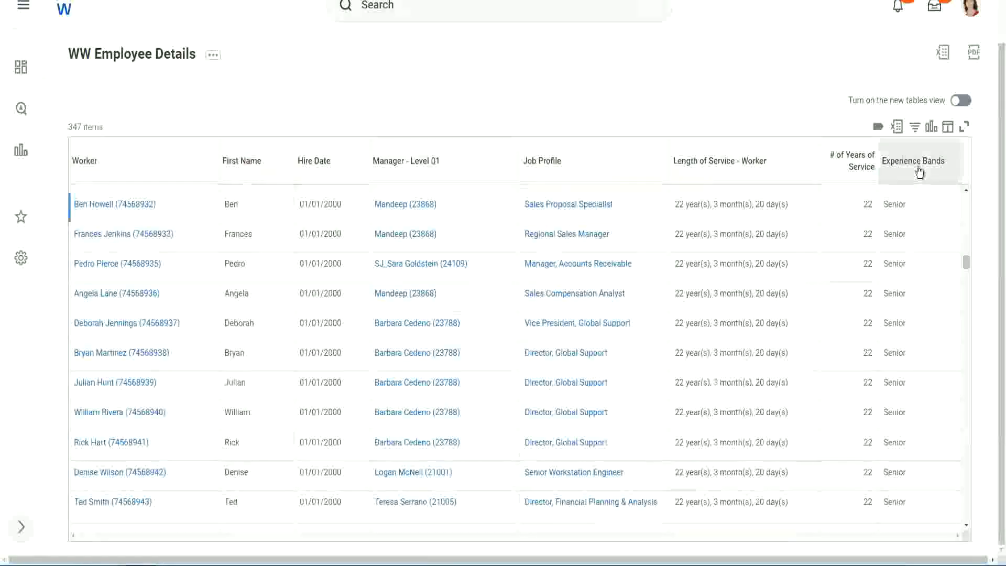
Filter the report's Experience Bands column for values containing Amateur.
click(918, 171)
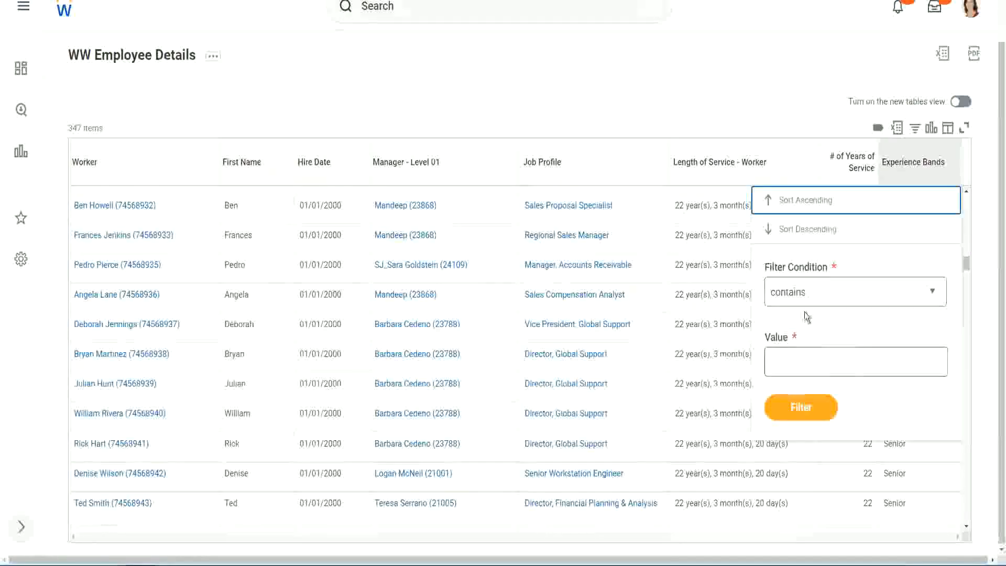
click(798, 352)
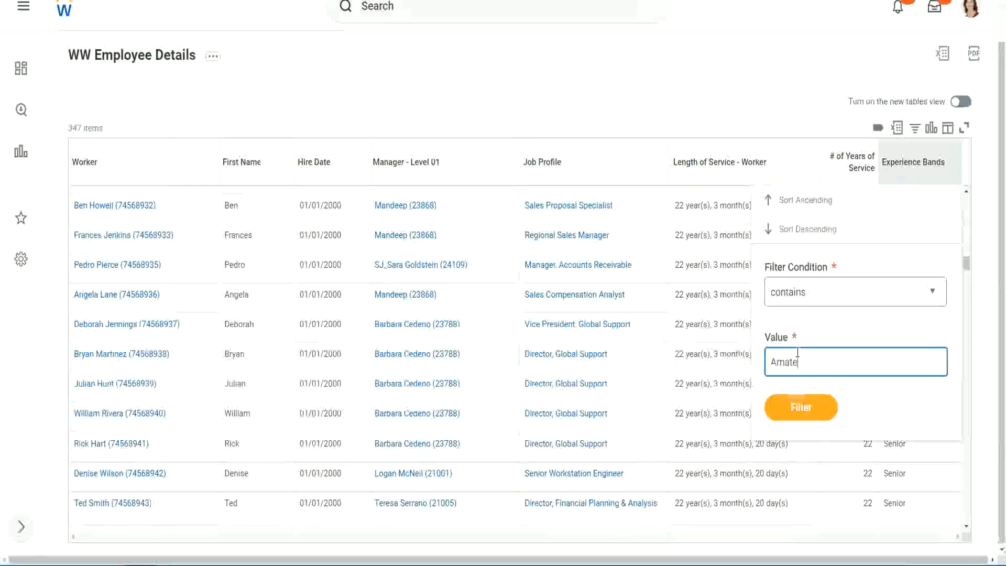
click(793, 412)
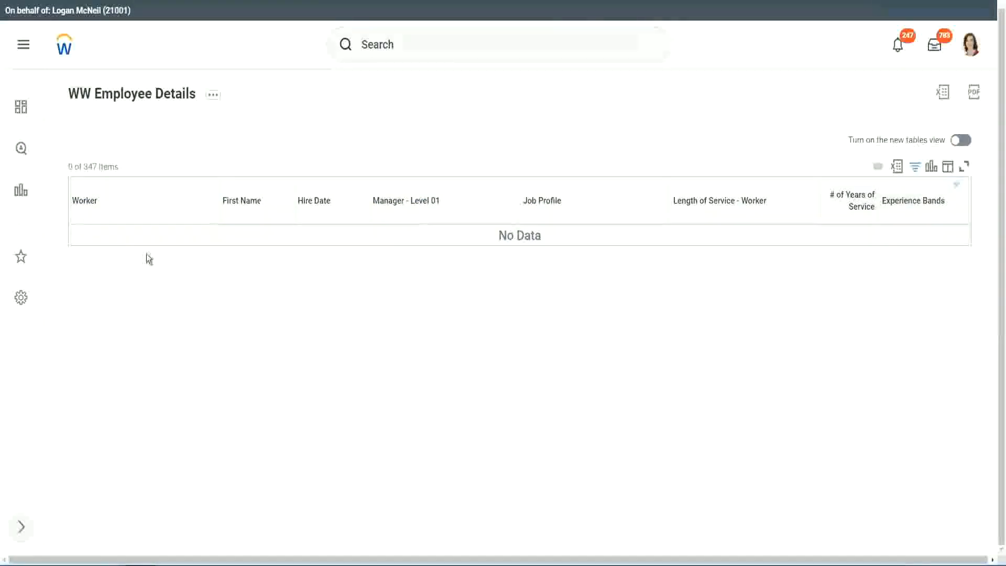
Change the Experience Bands column filter to show values containing Legend.
click(963, 203)
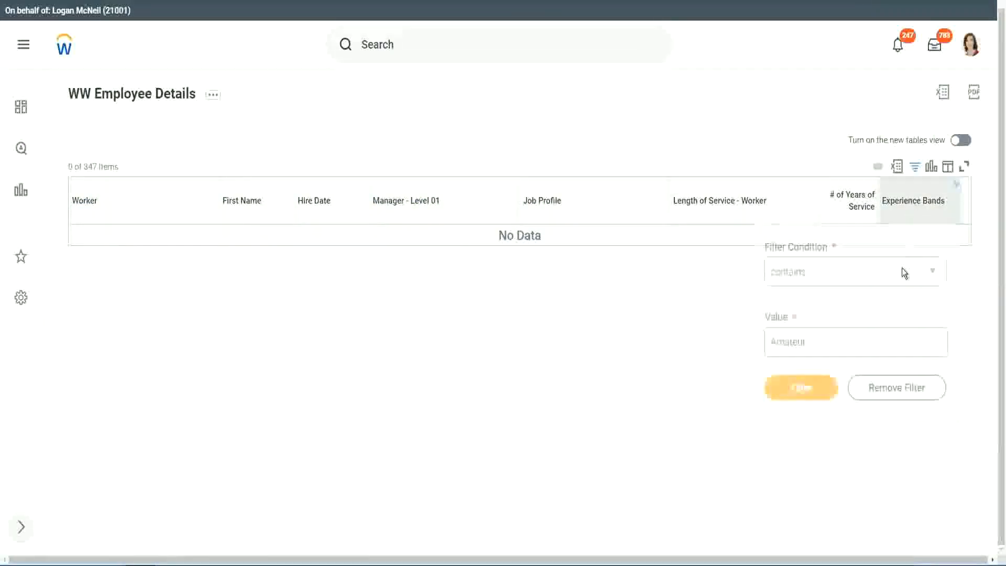
click(810, 342)
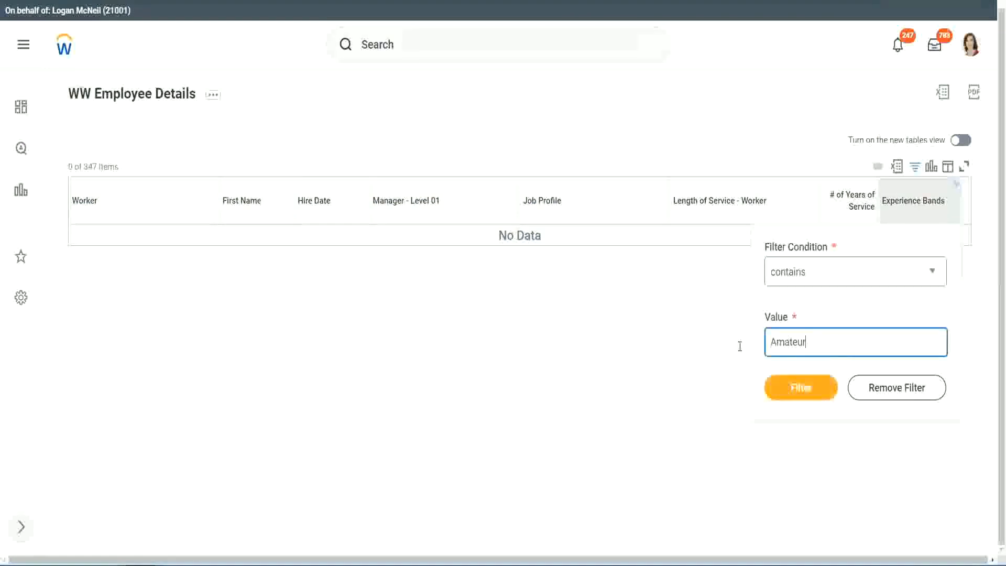
drag(810, 343, 719, 343)
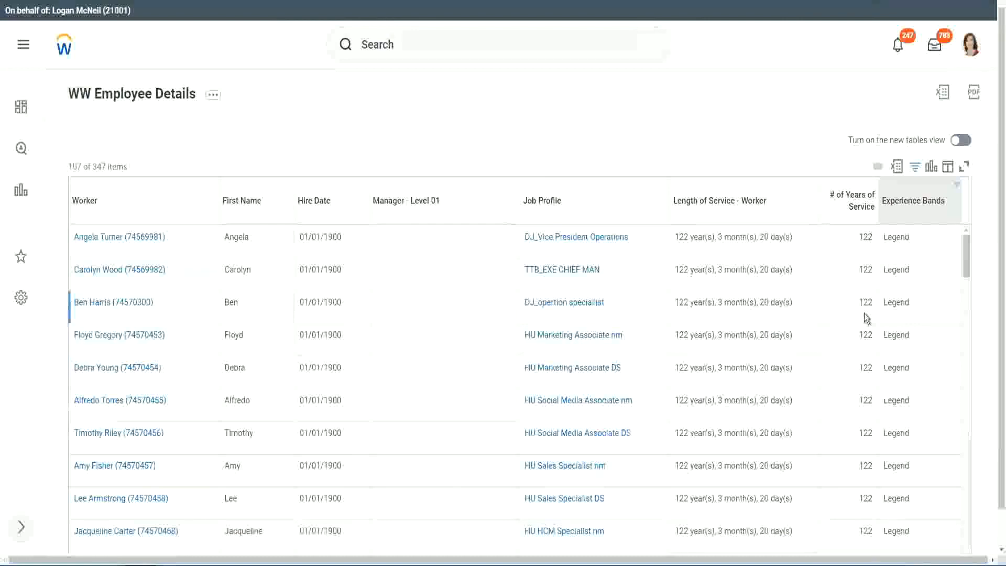
Examine the hire dates and years of service of the filtered Legend workers through to the end of the list.
scroll(865, 318, down, 20)
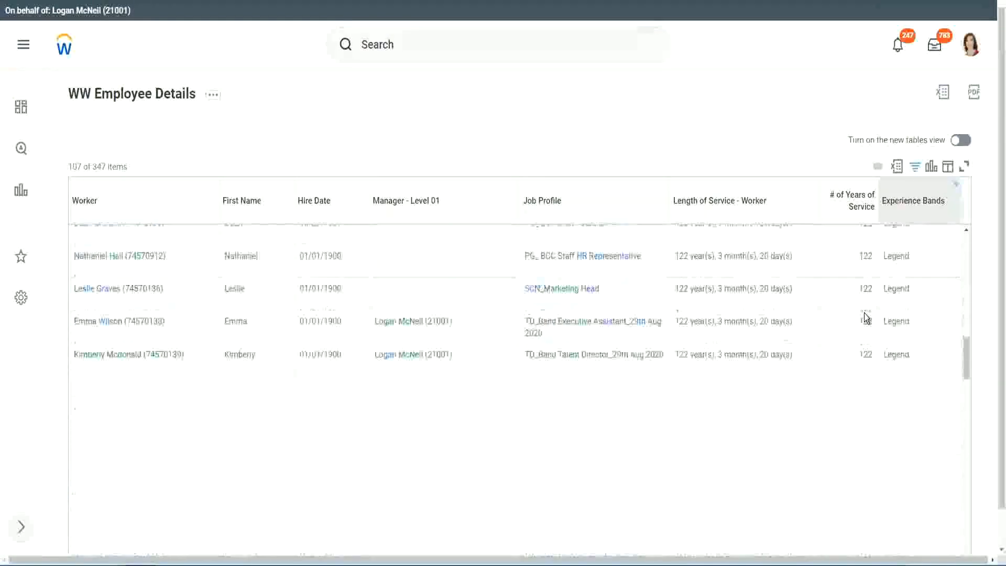
scroll(865, 318, down, 2)
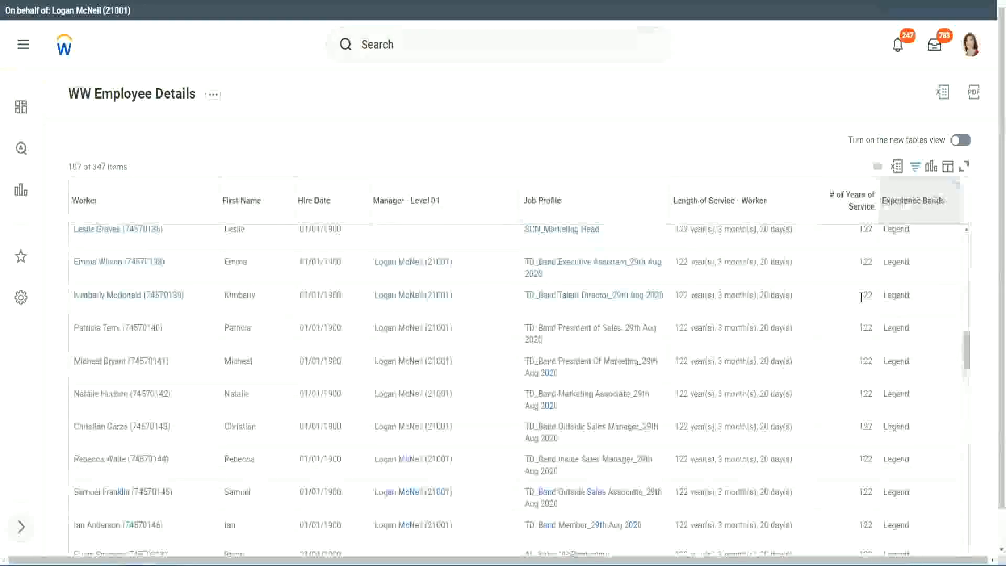
scroll(862, 297, down, 10)
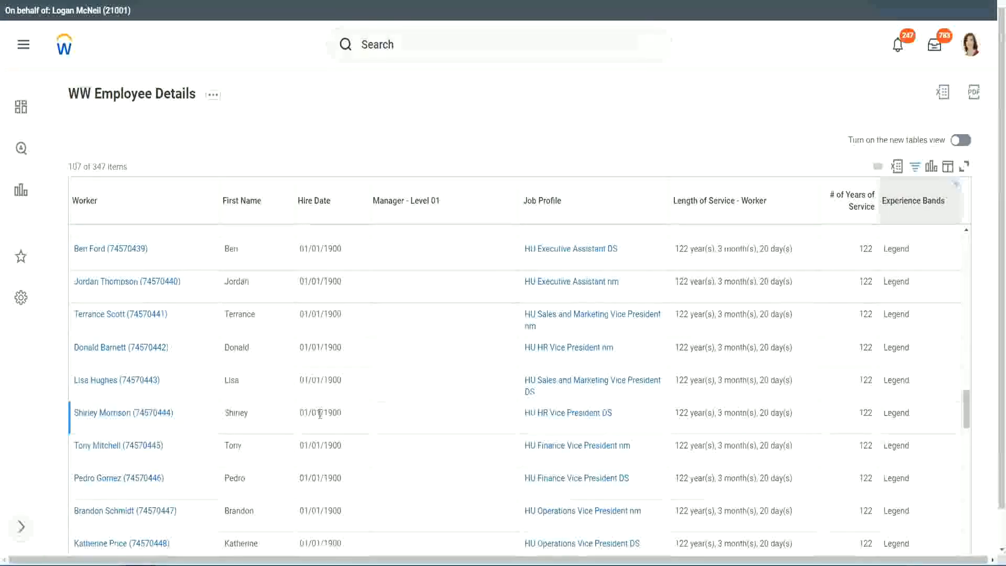
double_click(326, 411)
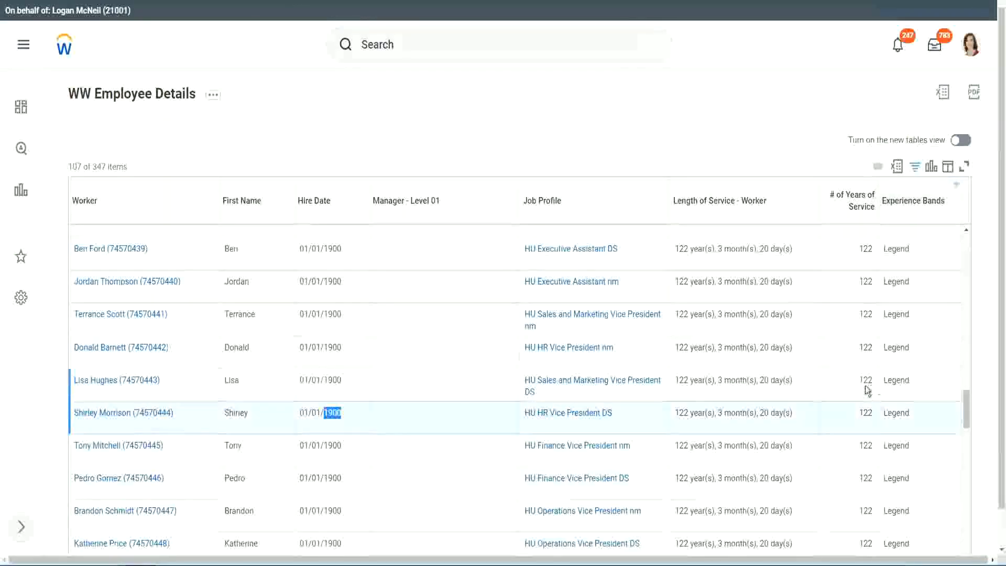
scroll(855, 393, down, 1)
scroll(855, 394, down, 3)
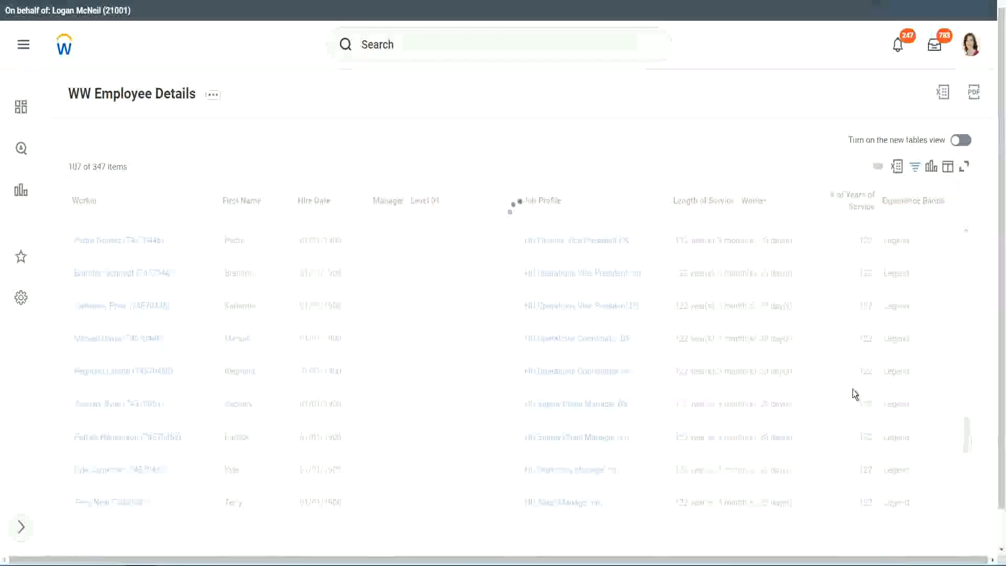
scroll(853, 389, down, 20)
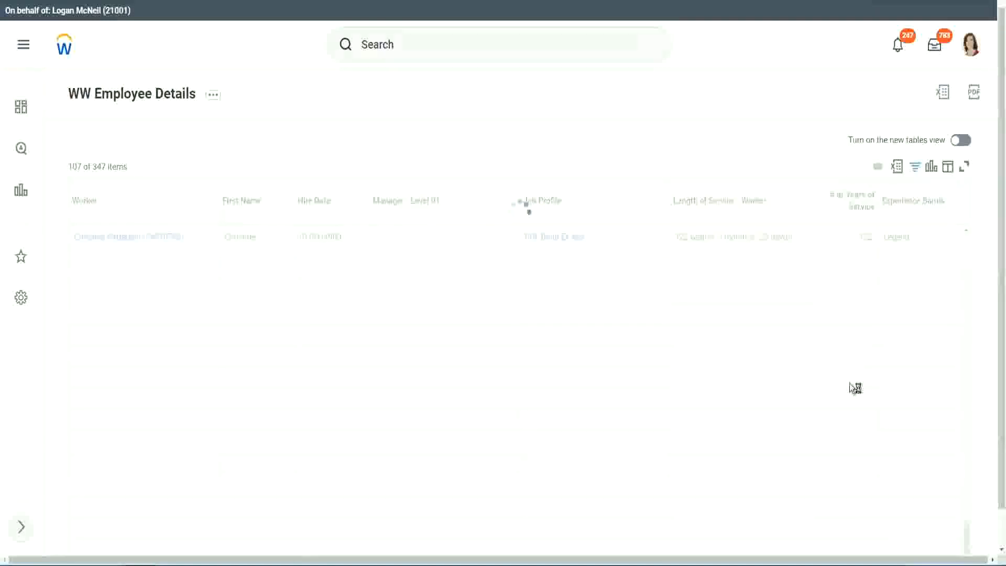
scroll(839, 345, down, 6)
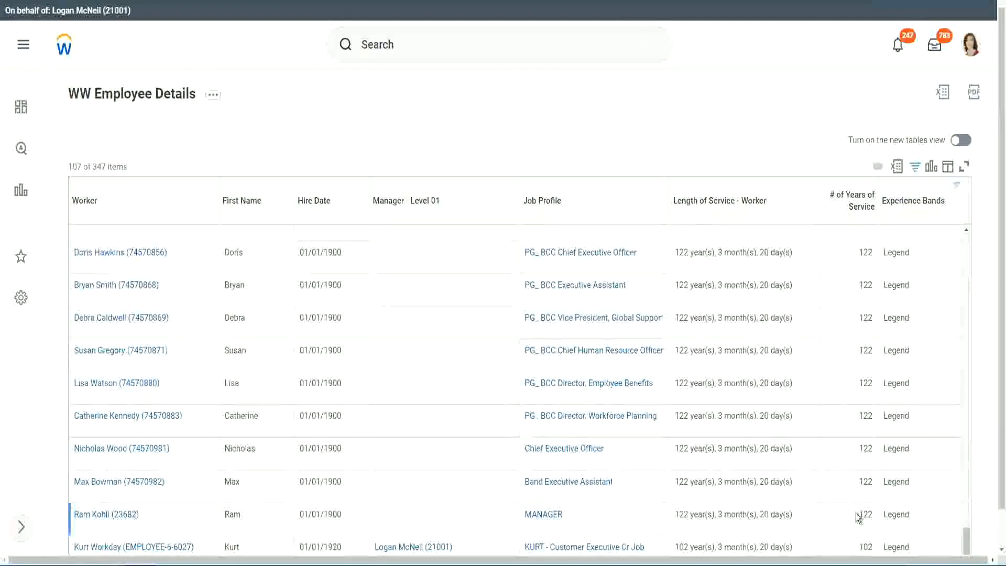
double_click(865, 547)
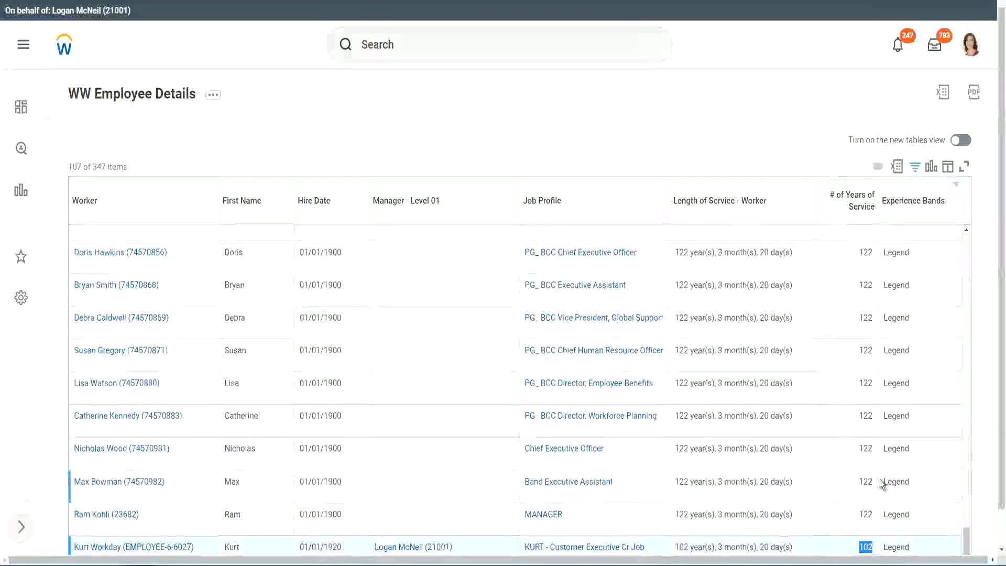
drag(863, 448, 874, 449)
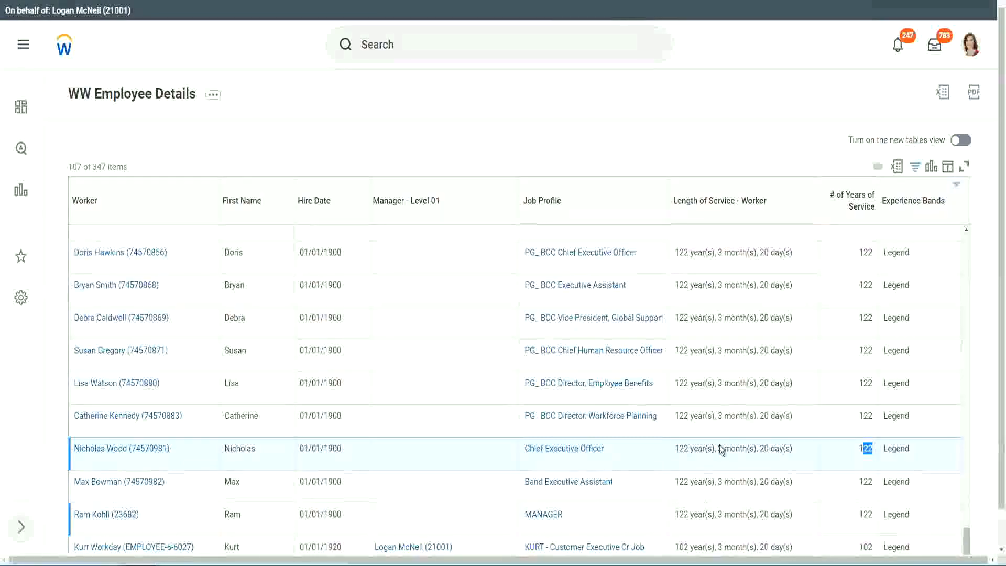
Change the Experience Bands column filter to show values containing Experienced.
click(845, 417)
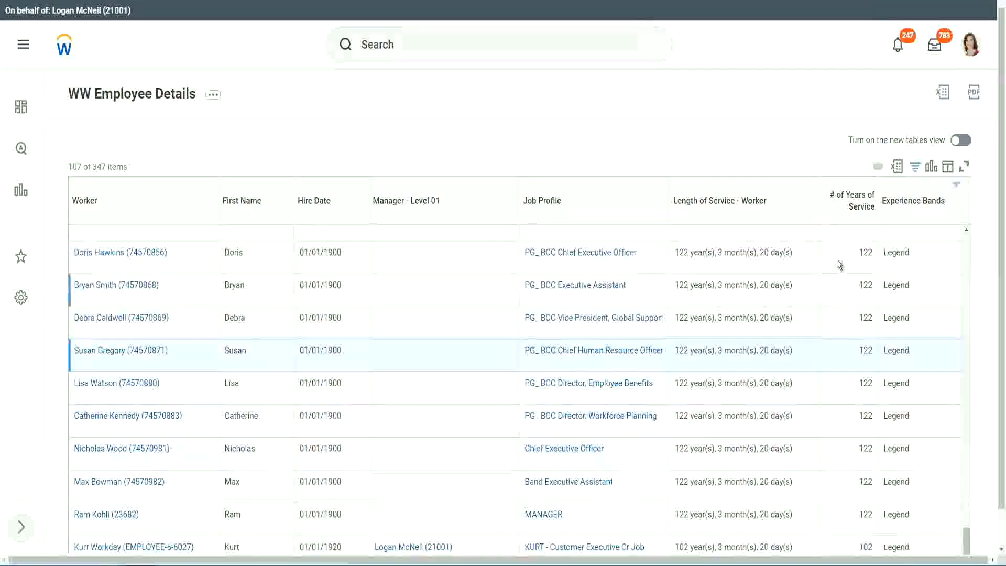
click(919, 207)
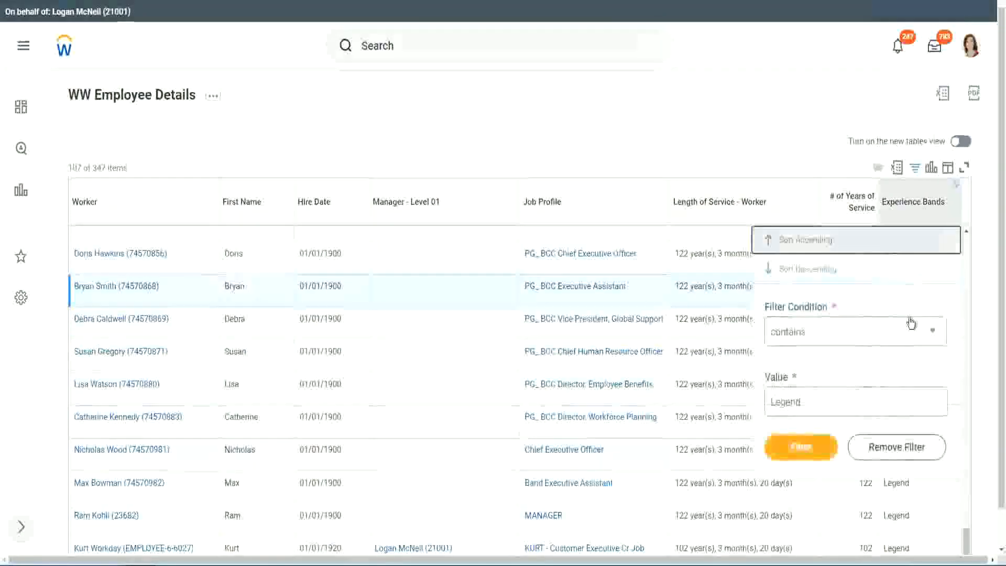
click(824, 401)
double_click(795, 388)
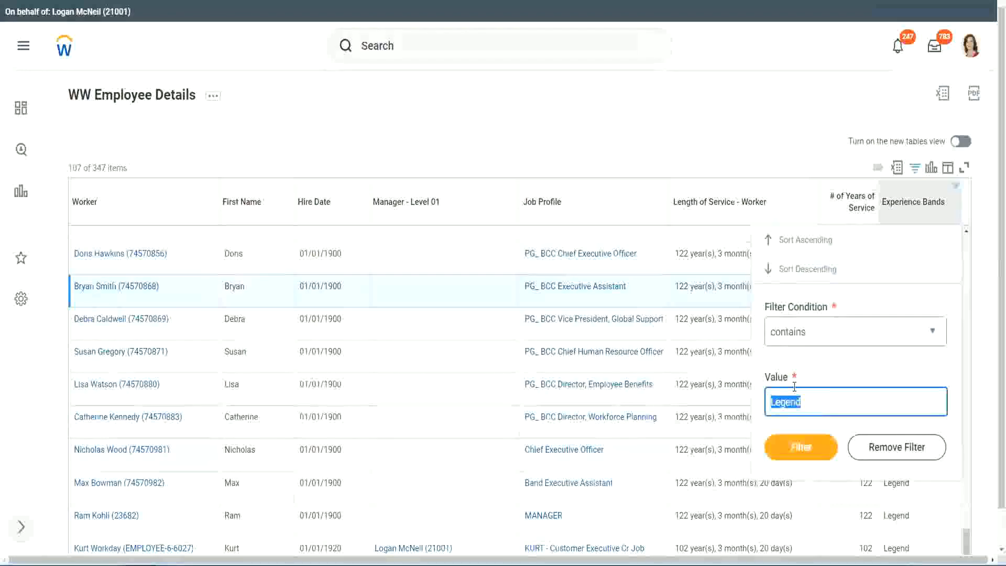
text(Ex)
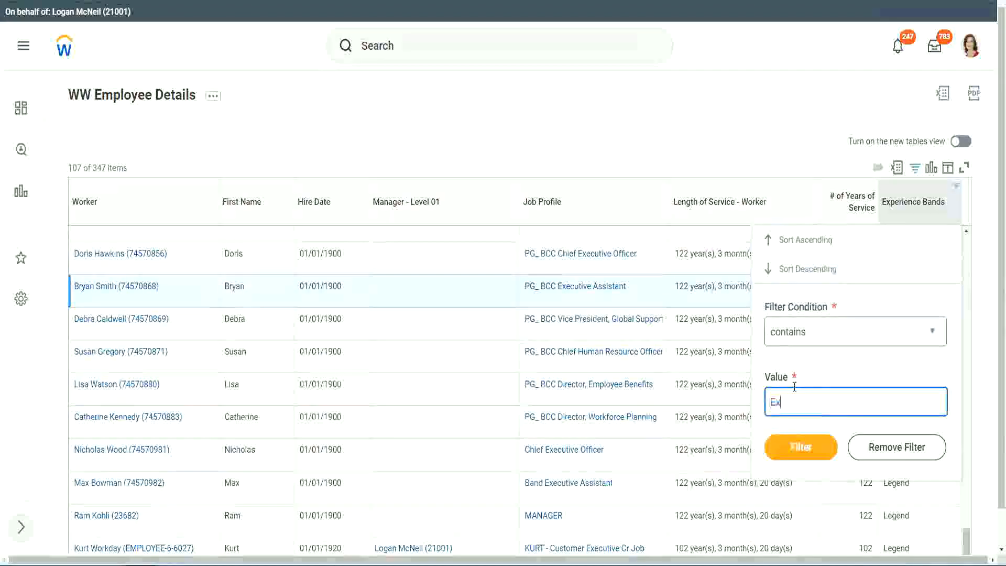
text(pe)
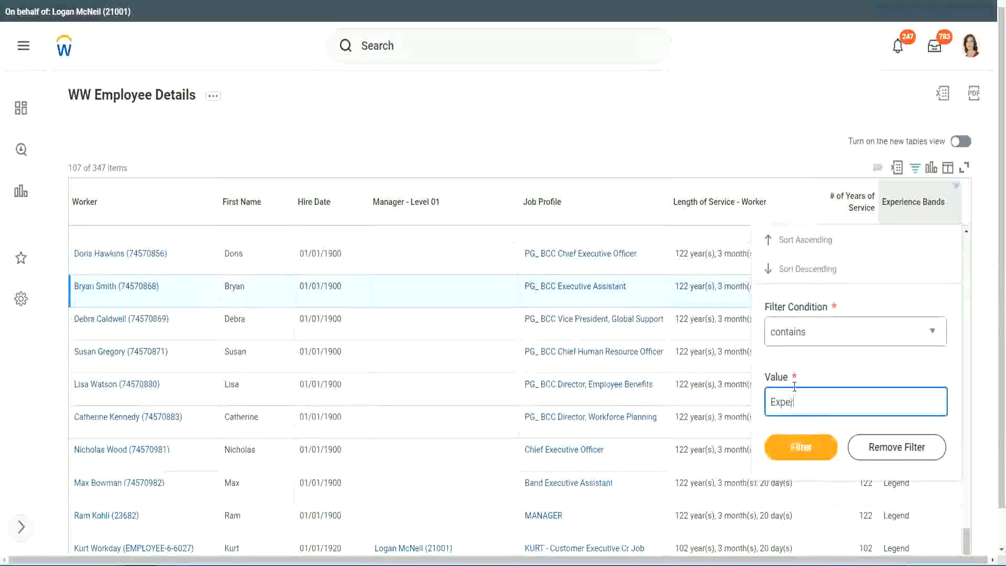
text(rienced)
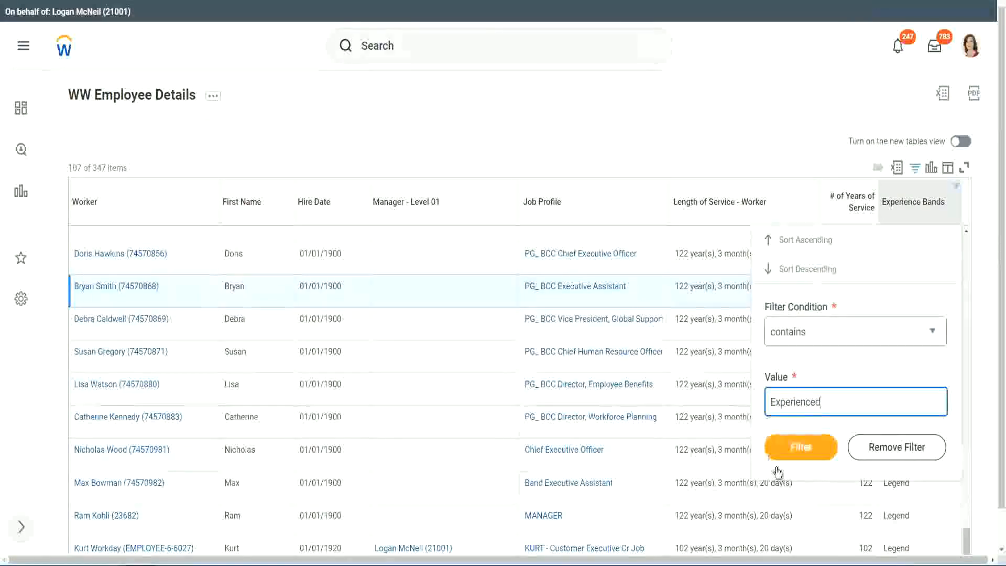
click(807, 446)
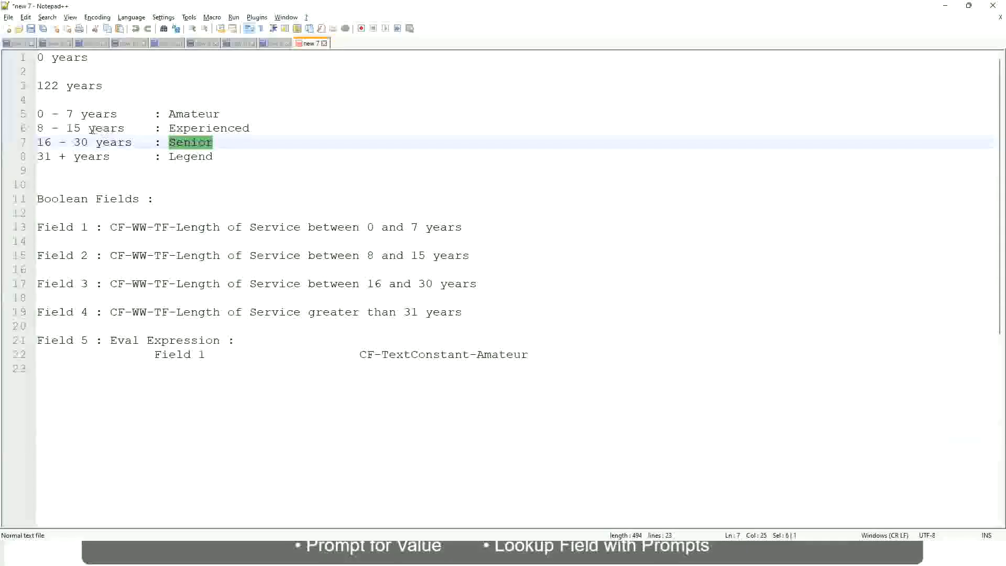
Check the 8 - 15 years range in the Notepad++ notes against the years of service of the filtered Experienced workers in the Workday report.
click(92, 130)
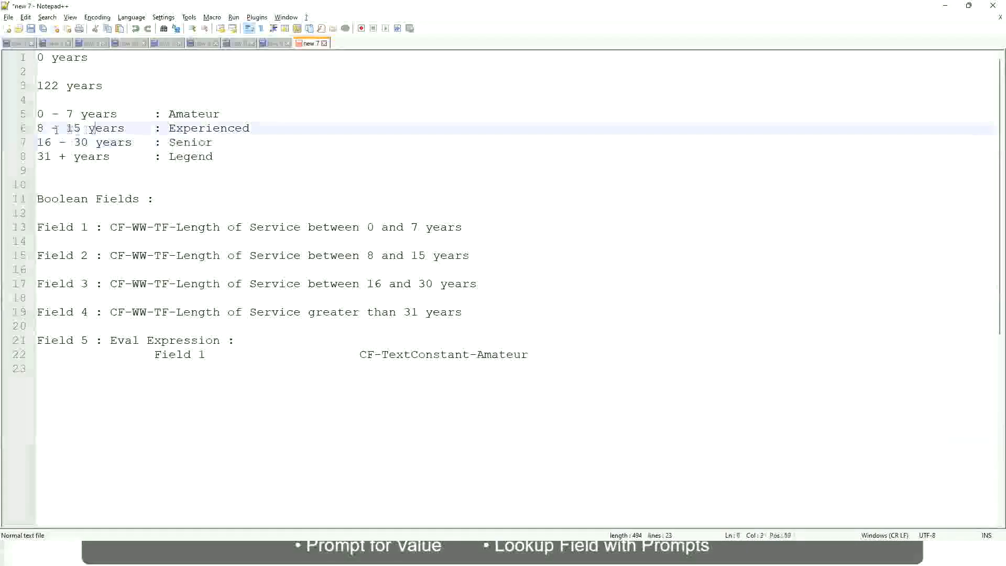
click(116, 129)
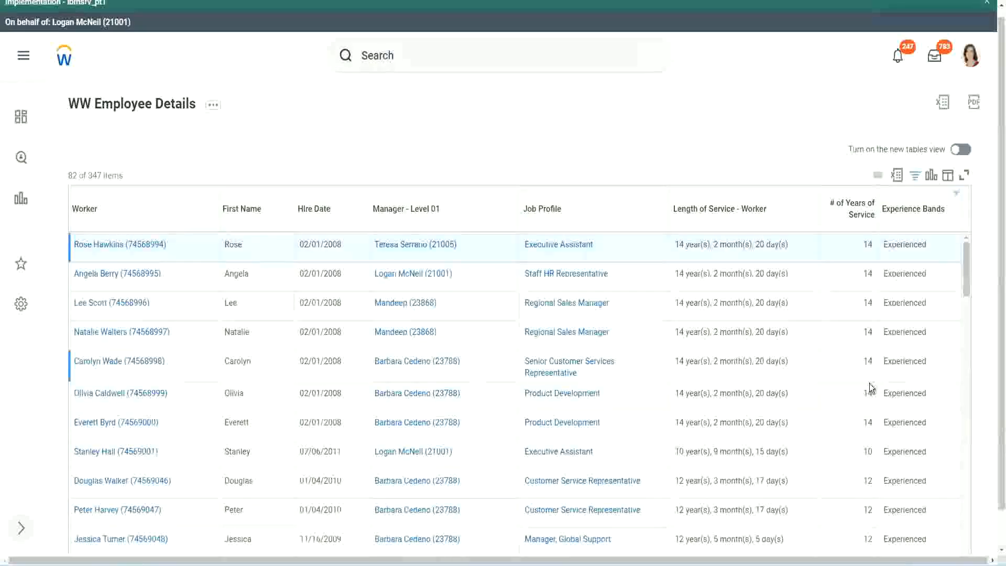
scroll(871, 388, down, 2)
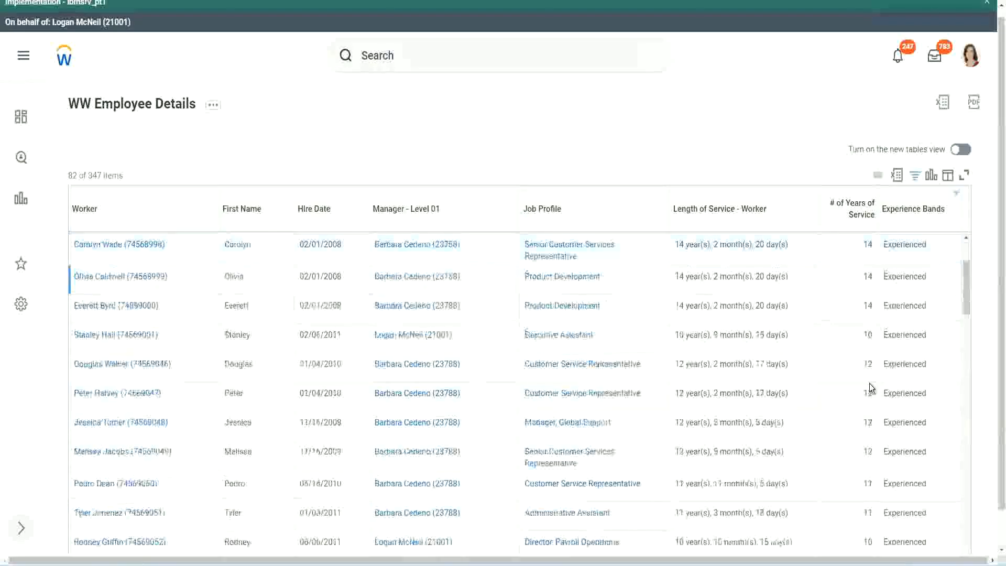
scroll(869, 384, down, 2)
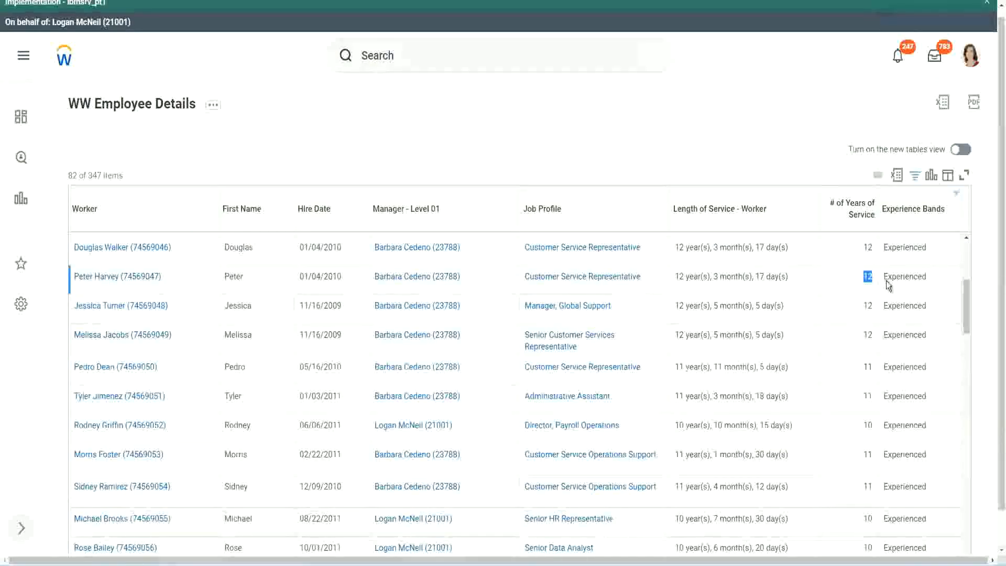
double_click(902, 277)
scroll(863, 409, down, 2)
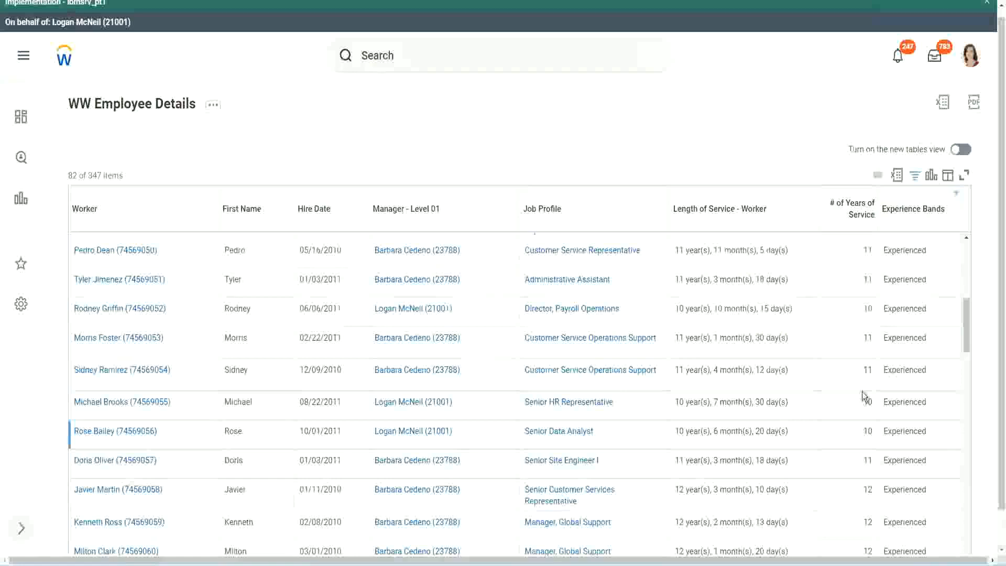
click(869, 370)
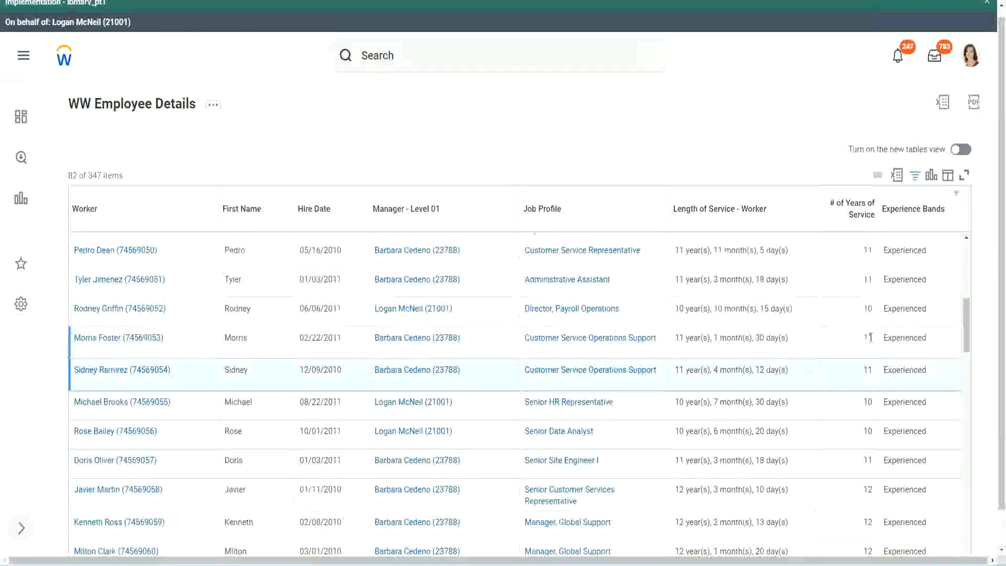
click(897, 350)
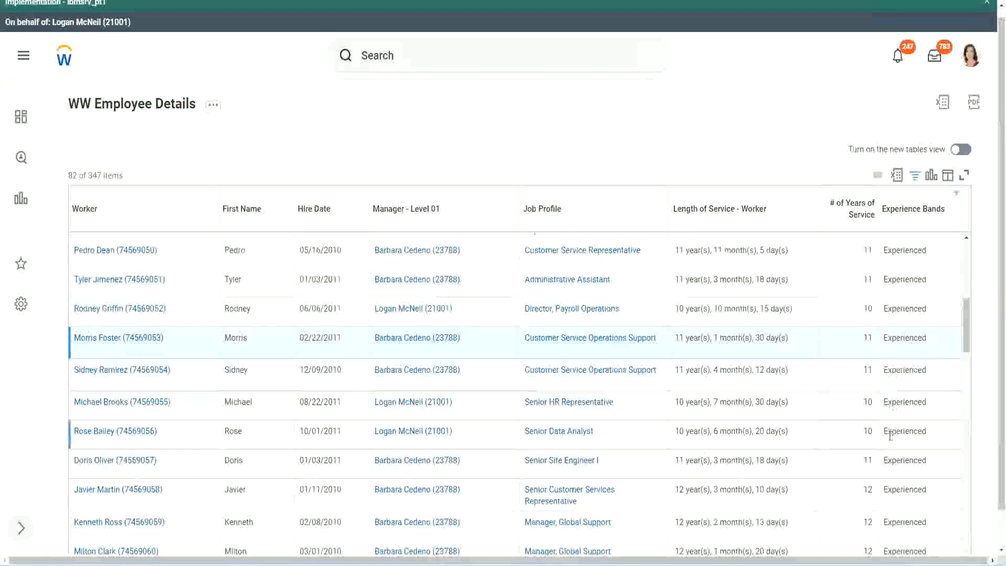
scroll(891, 435, down, 6)
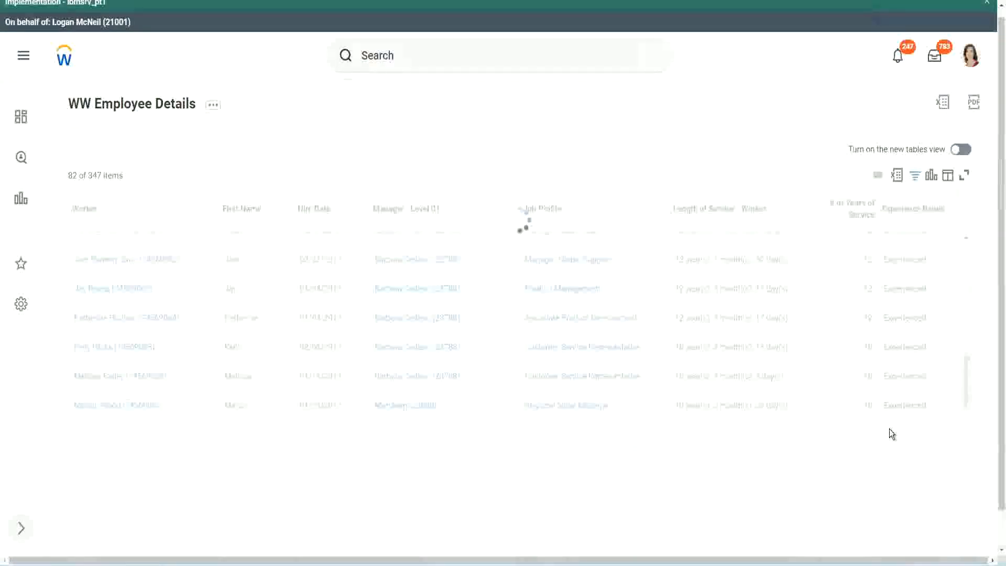